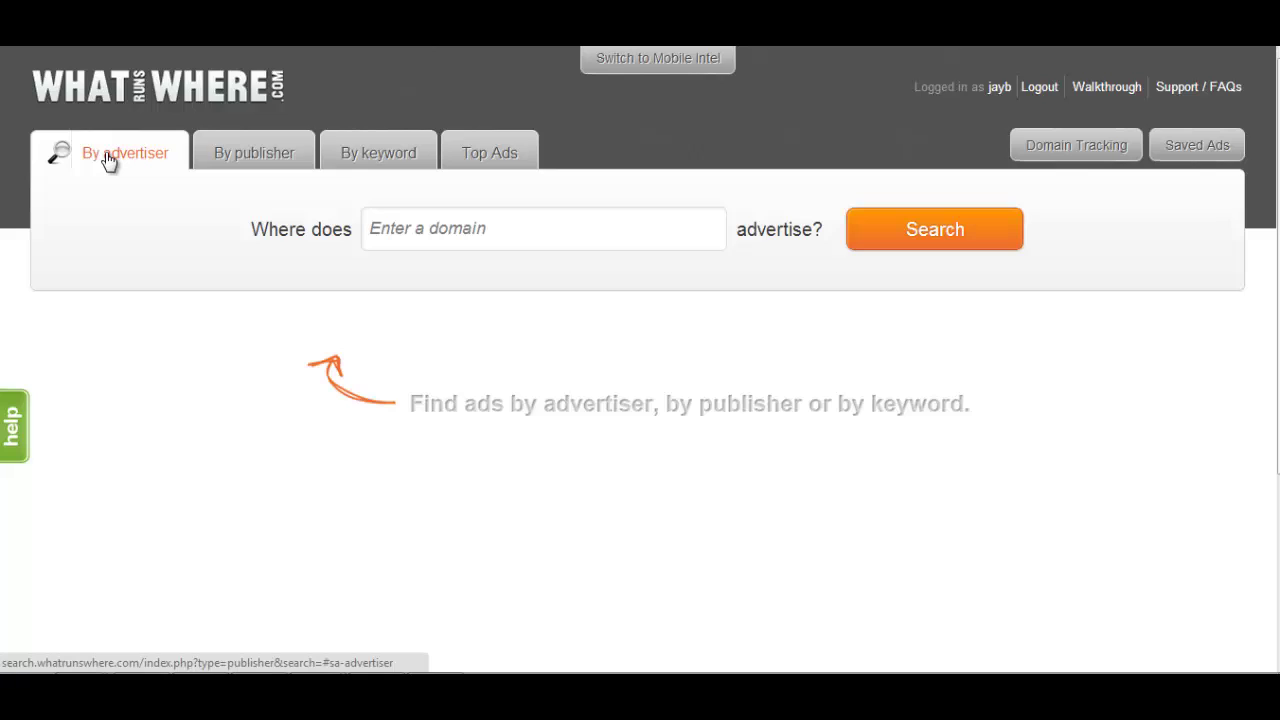
{"action": "left_click", "coordinate": [258, 164]}
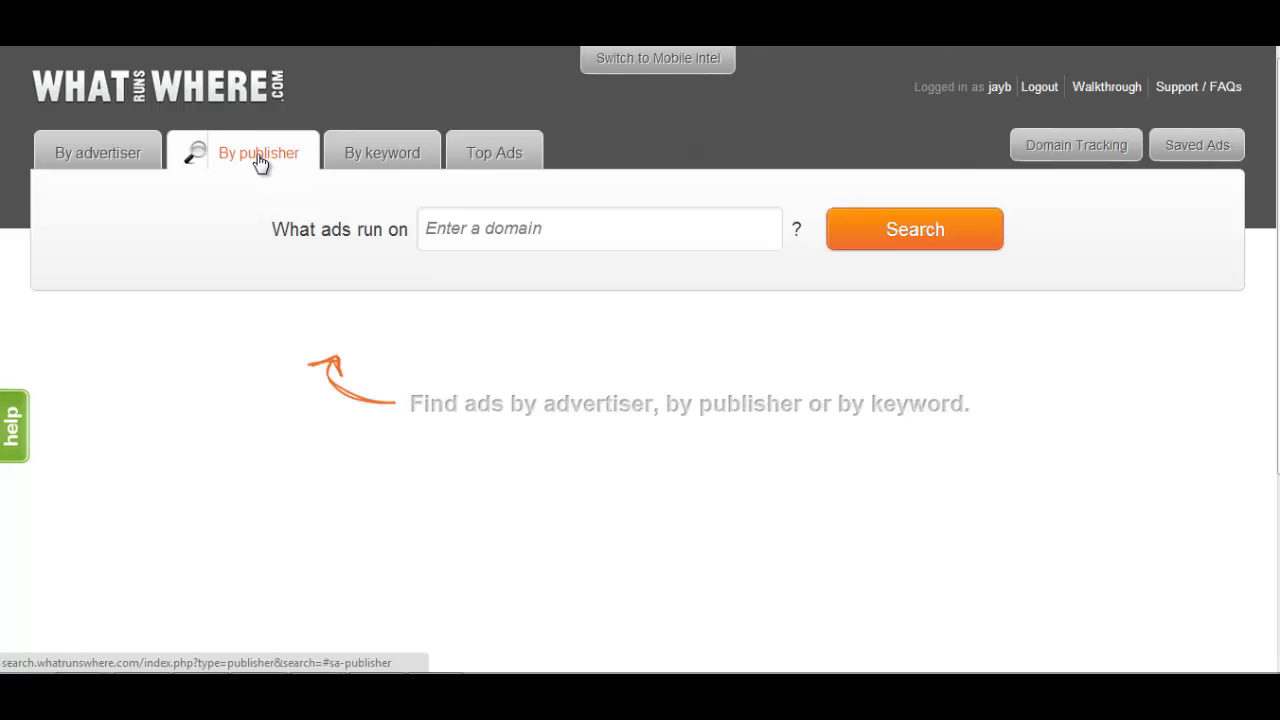
{"action": "left_click", "coordinate": [435, 222]}
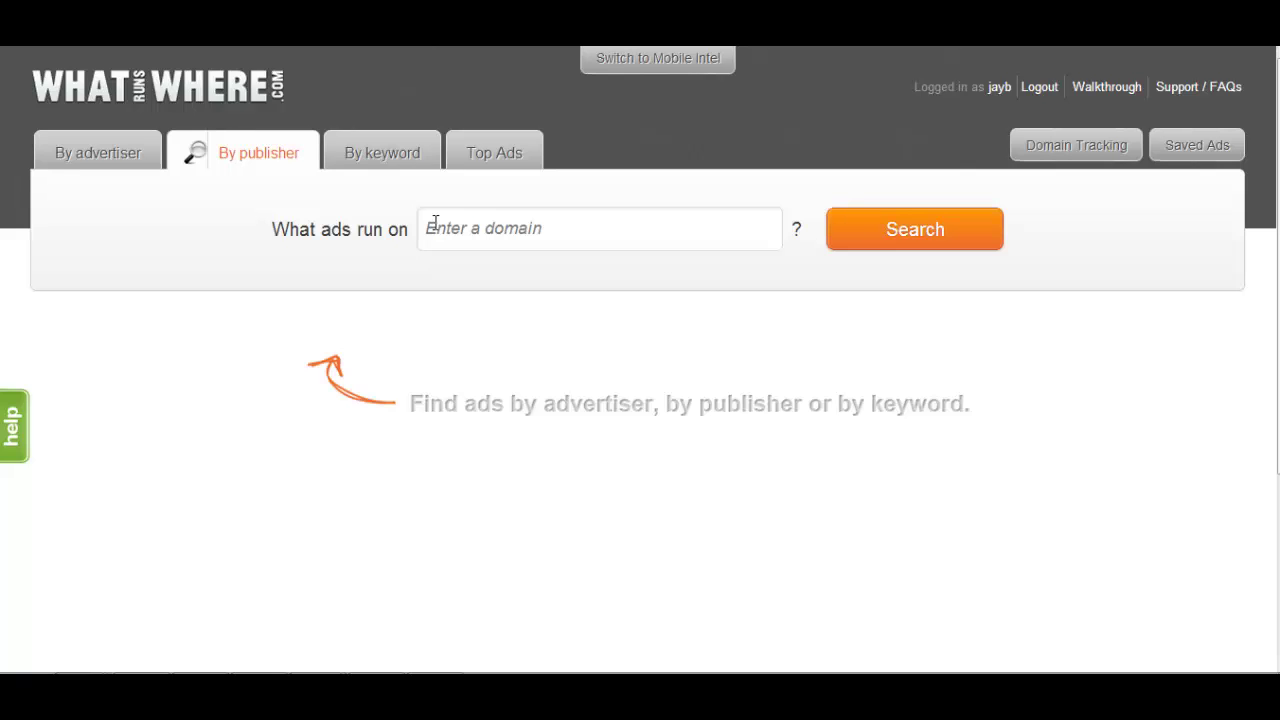
{"action": "left_click", "coordinate": [435, 222]}
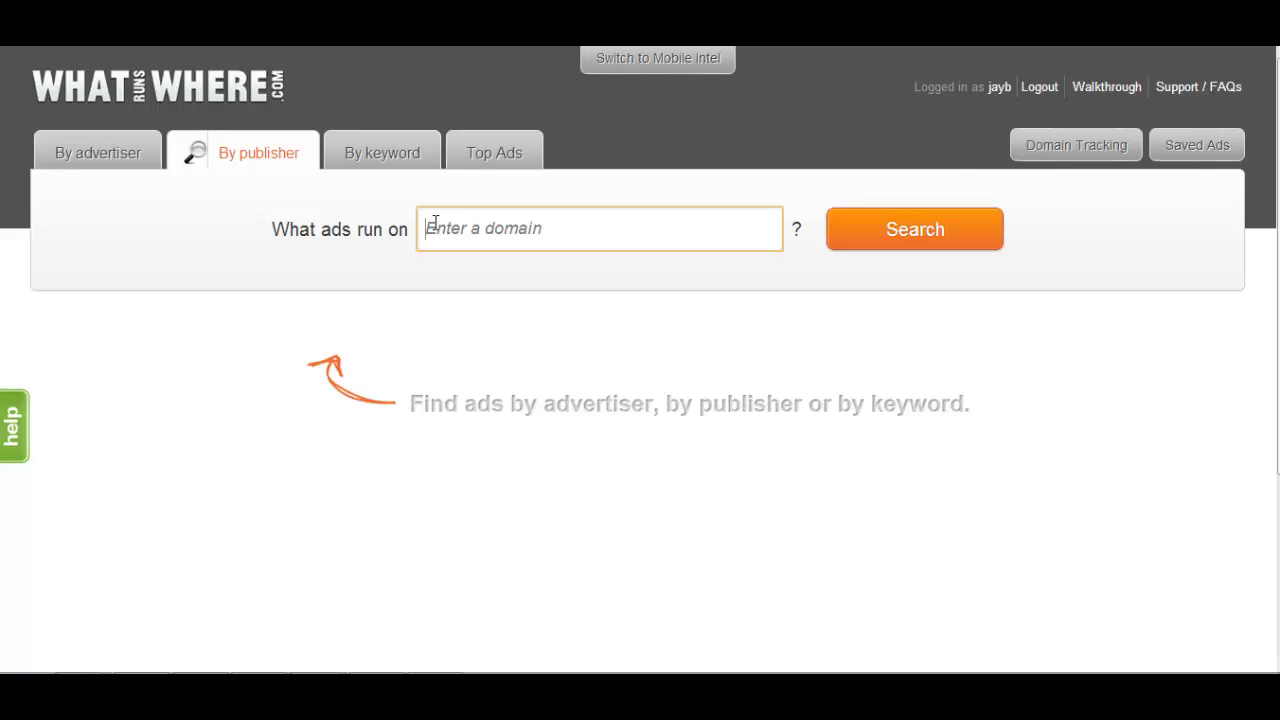
{"action": "type", "text": "www.was"}
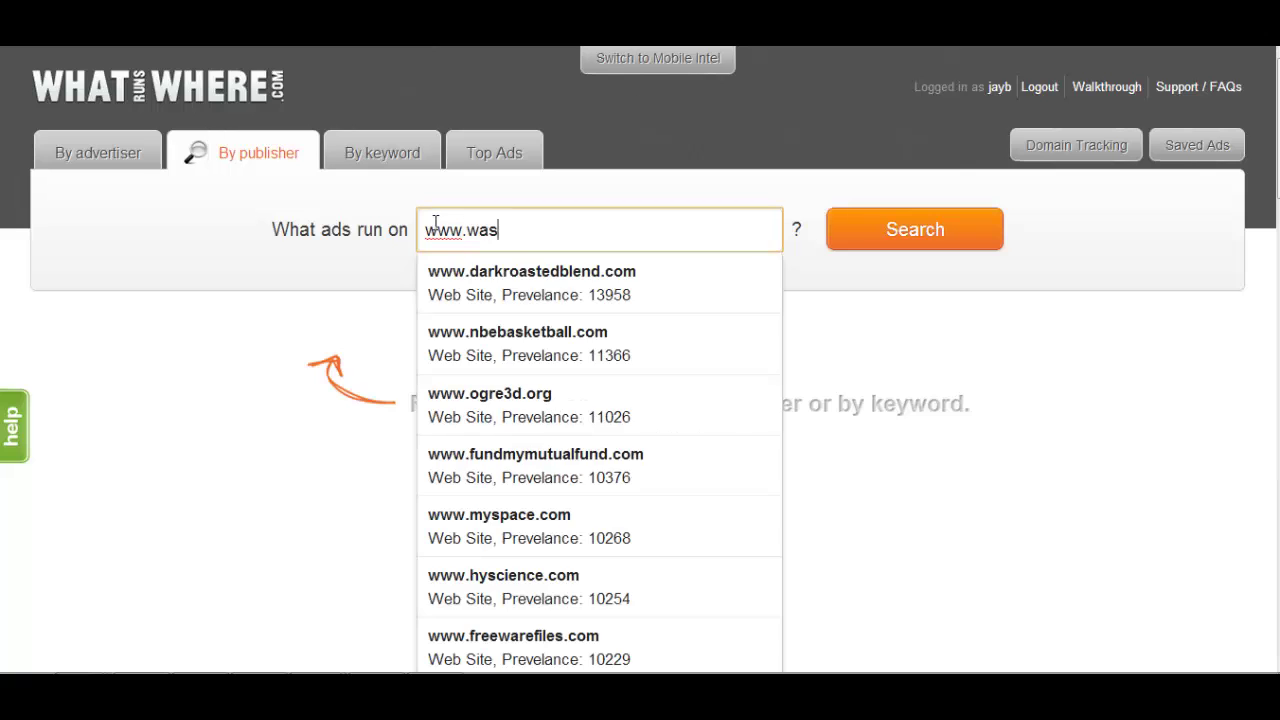
{"action": "type", "text": "hingto"}
{"action": "key", "text": "BackSpace"}
{"action": "key", "text": "BackSpace"}
{"action": "type", "text": "gto"}
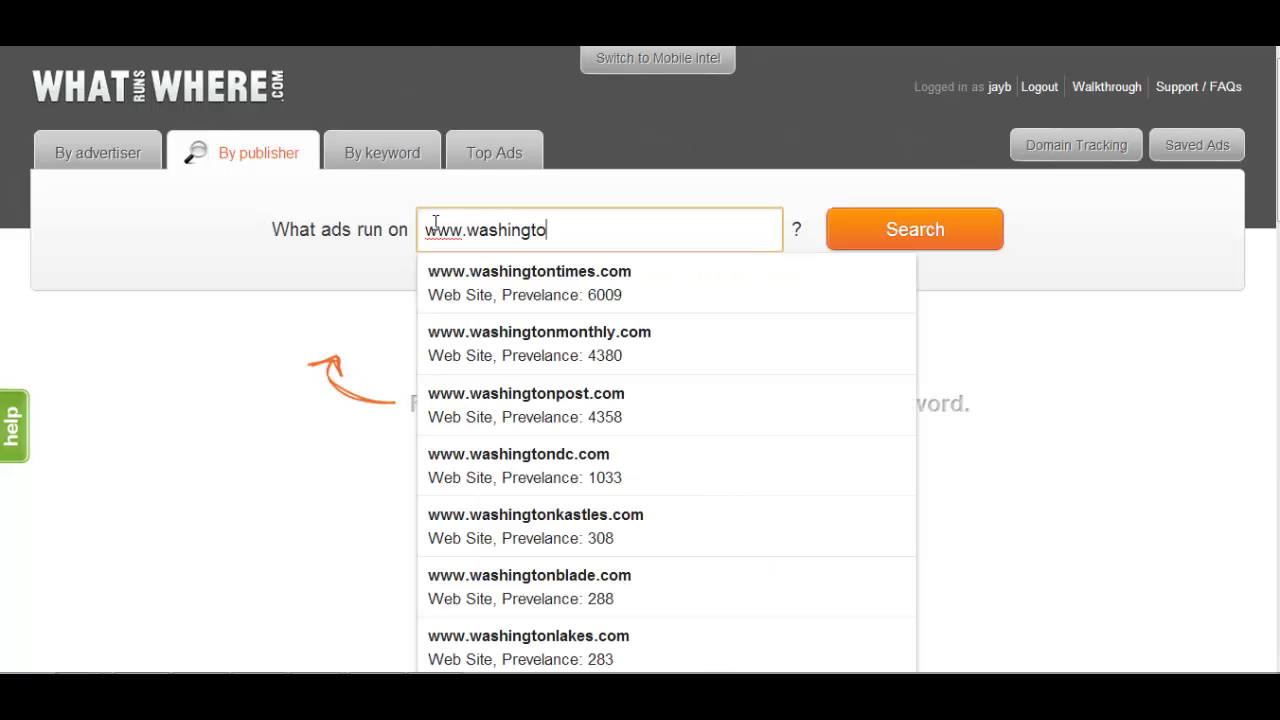
{"action": "type", "text": "npost."}
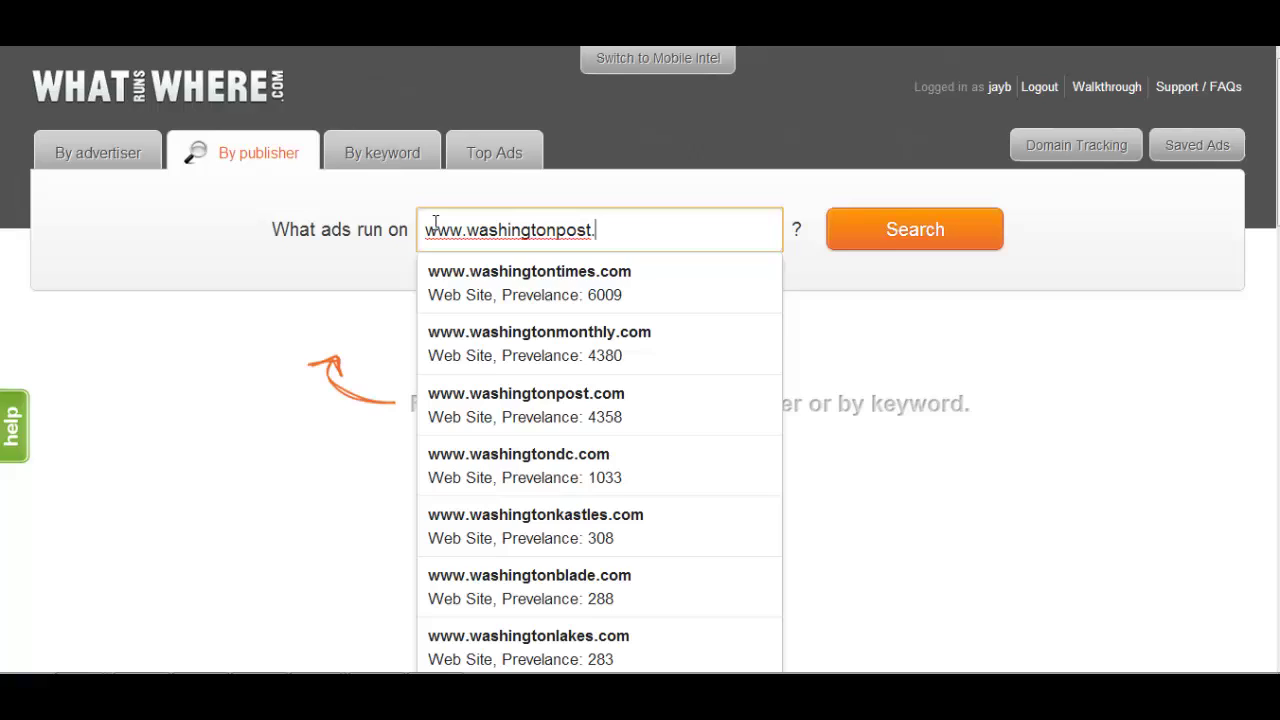
{"action": "type", "text": "com"}
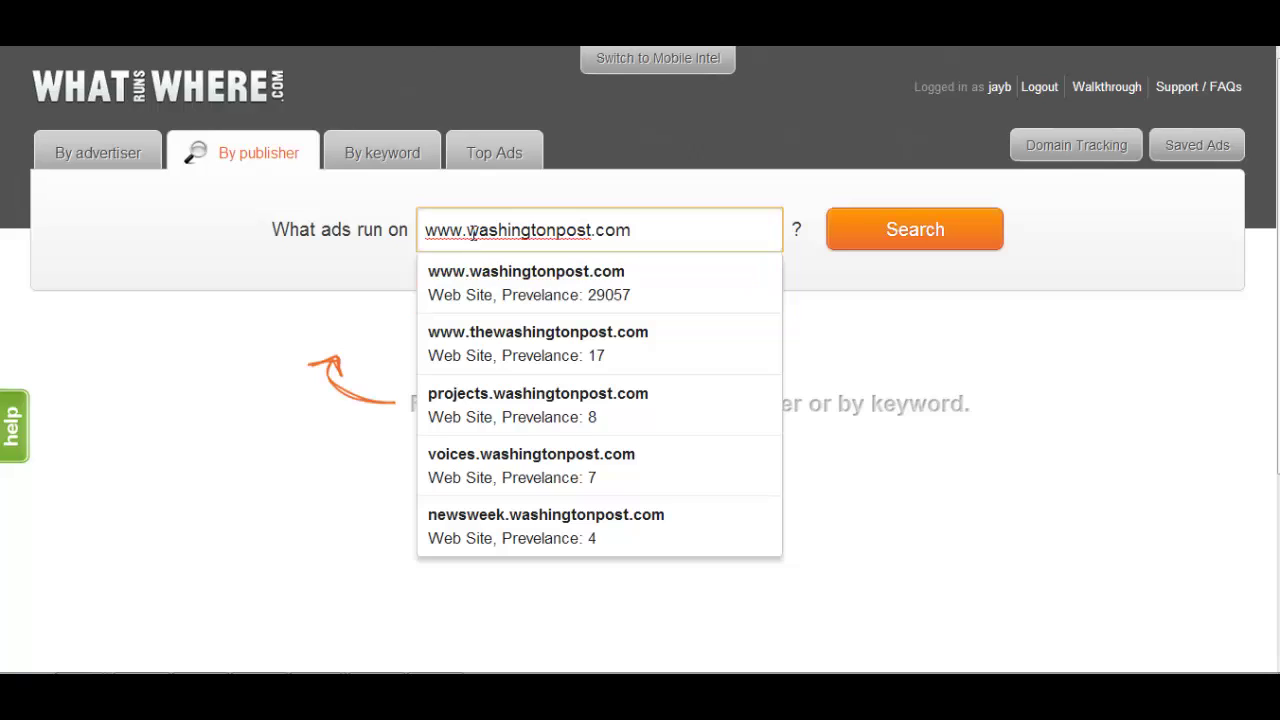
{"action": "left_click", "coordinate": [467, 230]}
{"action": "triple_click", "coordinate": [467, 230]}
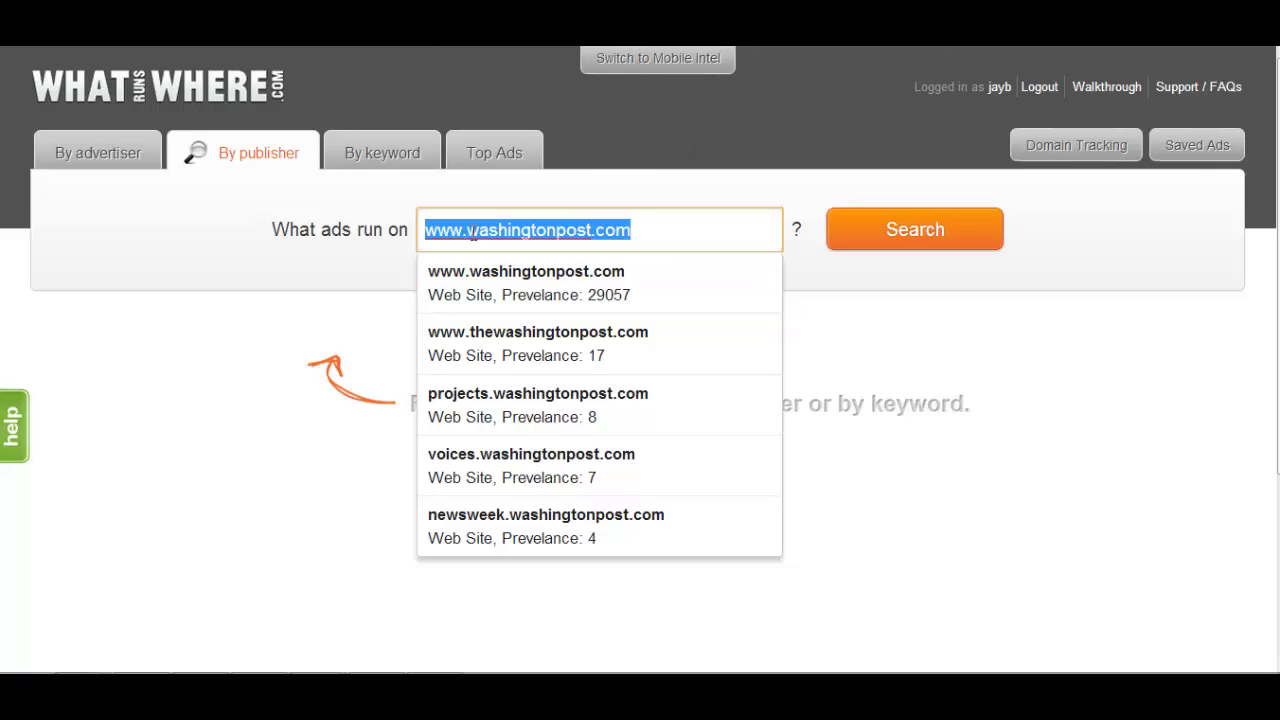
{"action": "type", "text": "washing"}
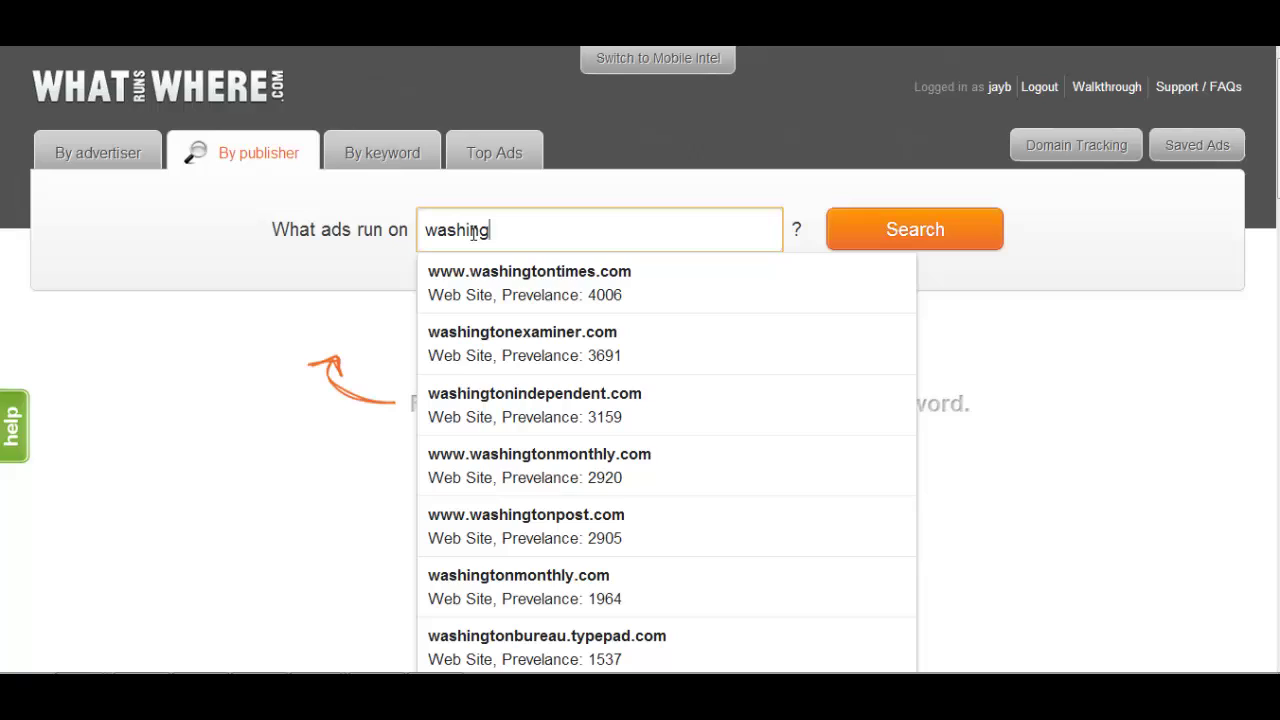
{"action": "type", "text": "tonpost"}
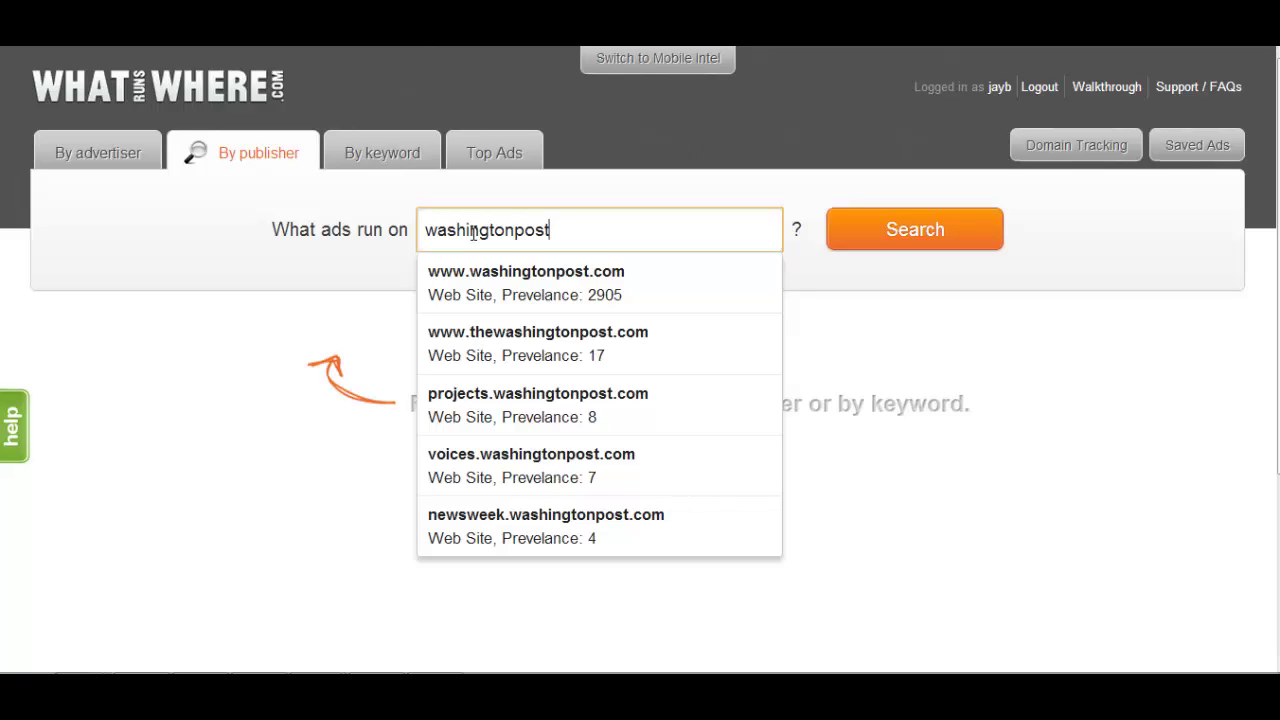
{"action": "left_click", "coordinate": [527, 285]}
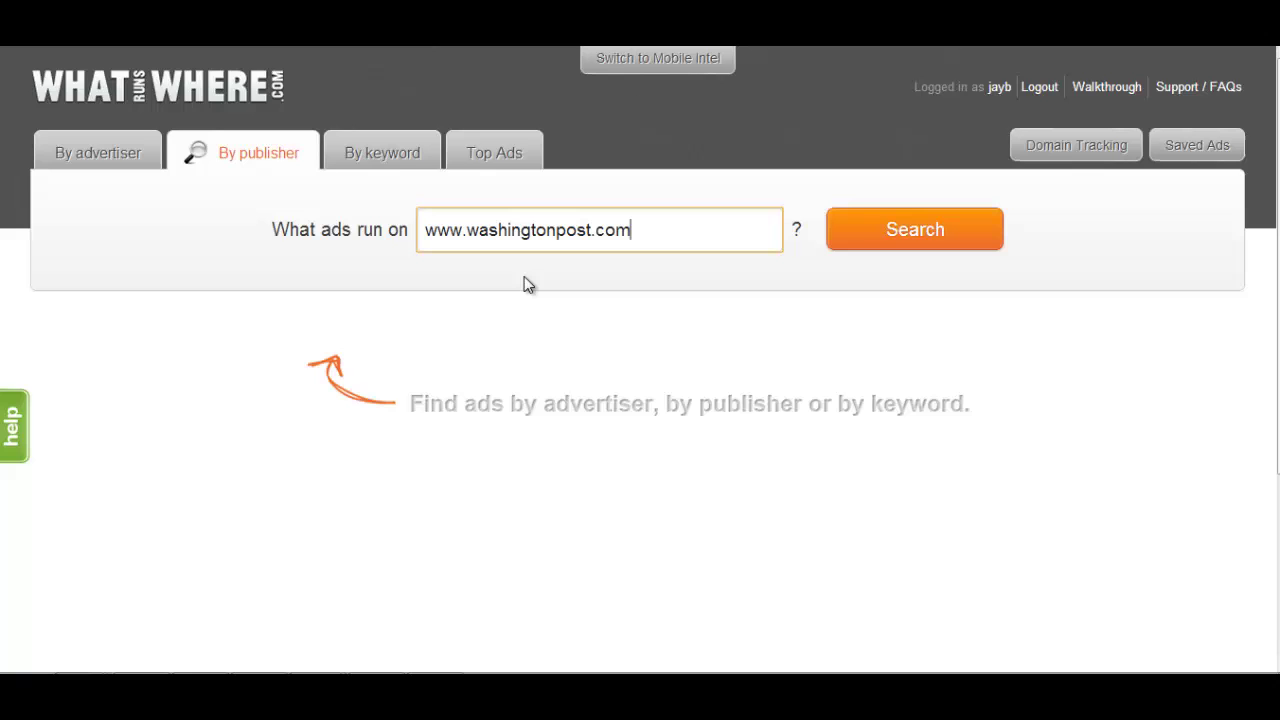
{"action": "left_click", "coordinate": [889, 246]}
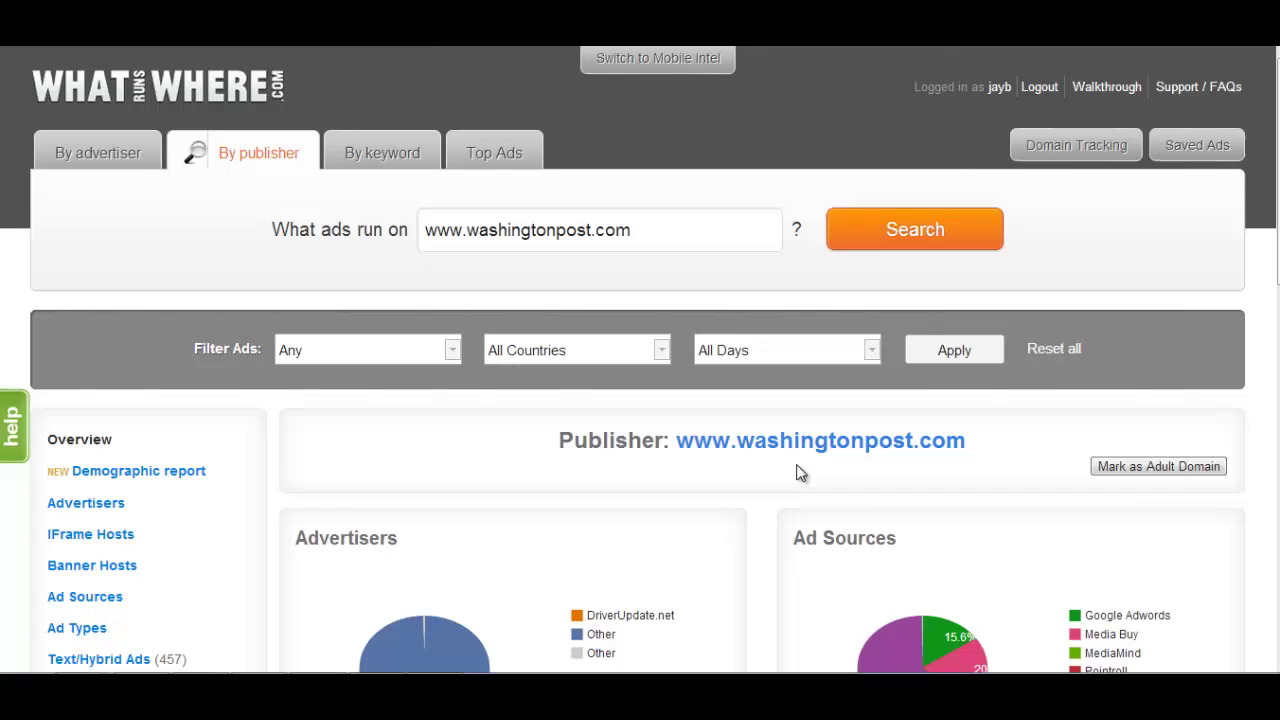
Step: Look over the publisher overview charts, and examine the demographic report with its visitor breakdown by country
{"action": "left_click_drag", "start_coordinate": [1274, 230], "coordinate": [1272, 328]}
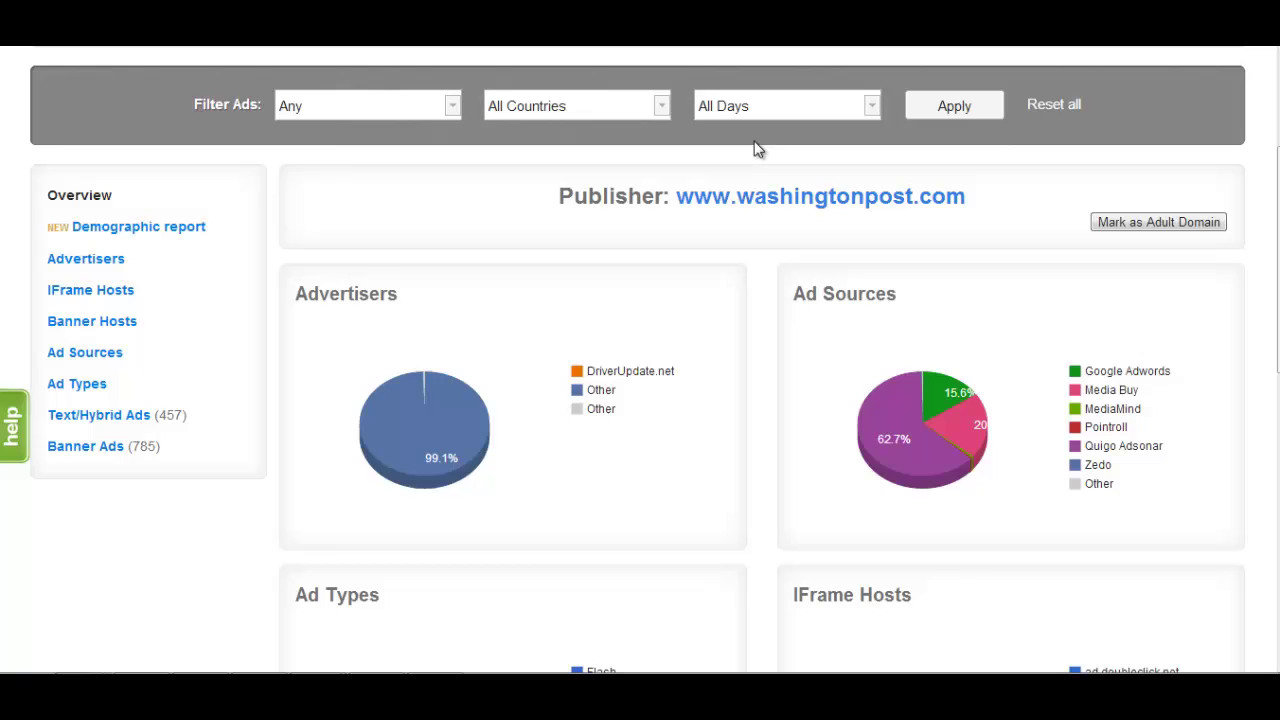
{"action": "left_click", "coordinate": [115, 229]}
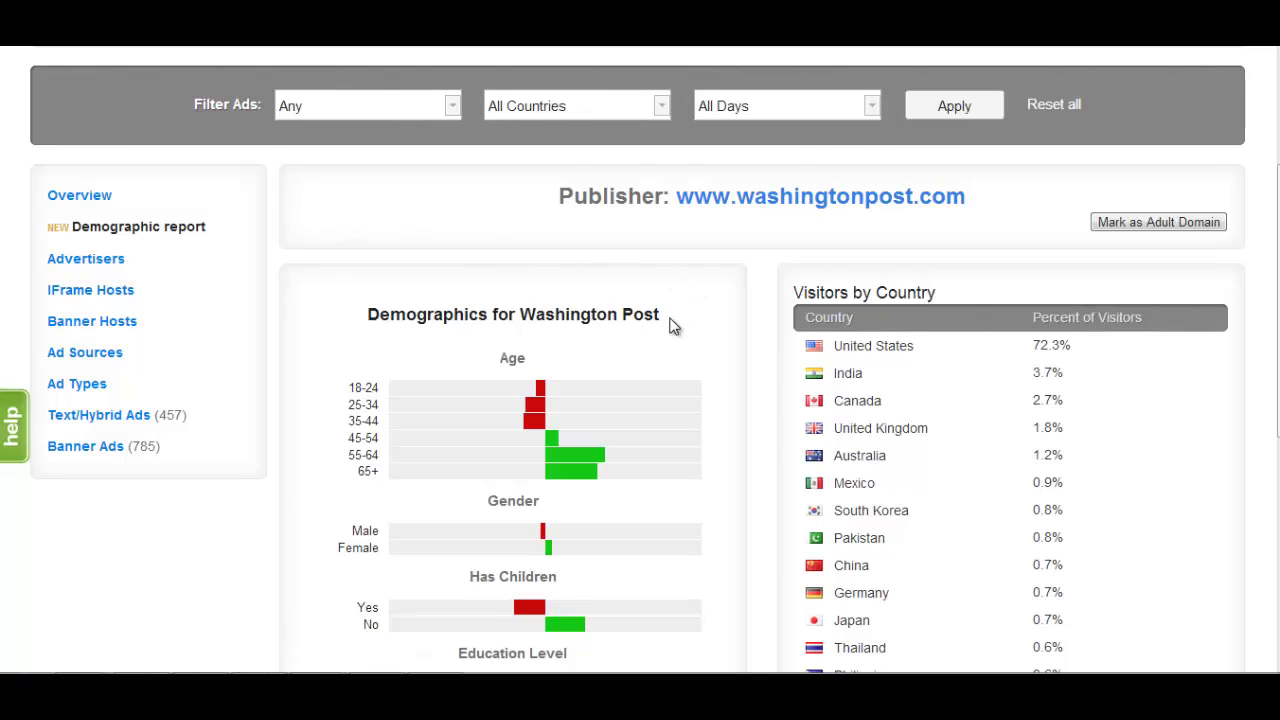
{"action": "scroll", "coordinate": [672, 325], "scroll_direction": "down", "scroll_amount": 2}
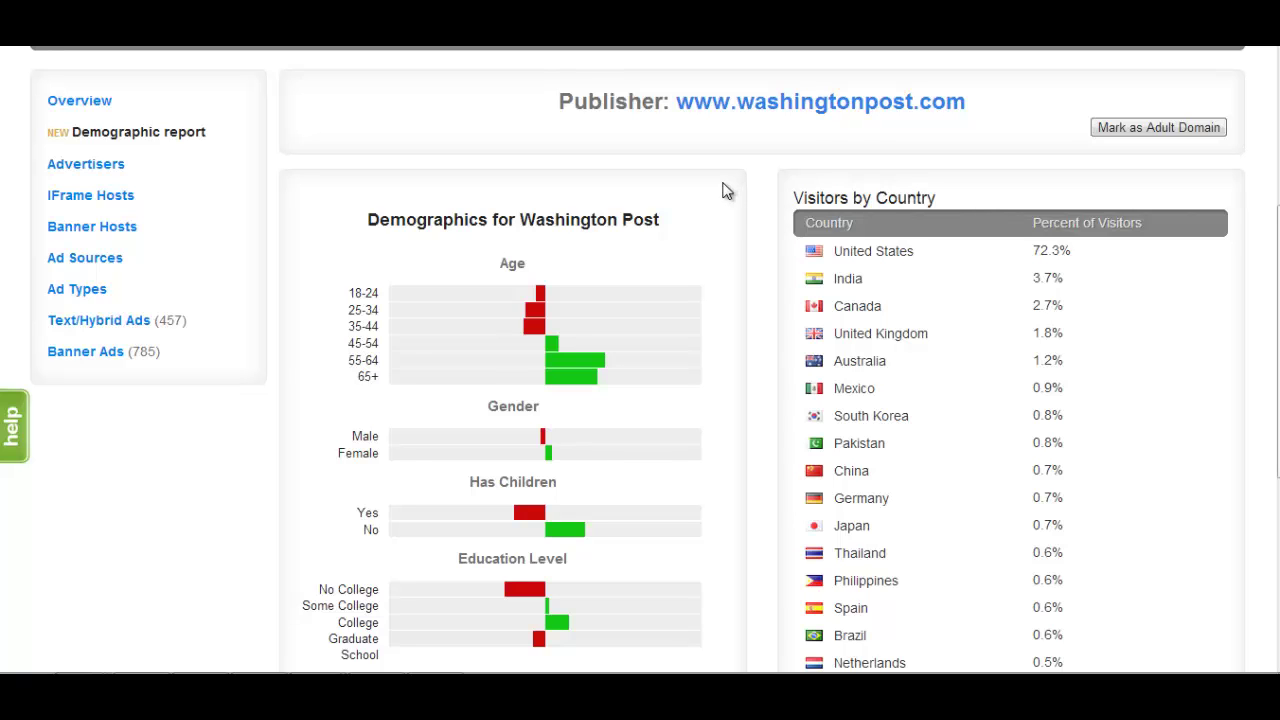
Step: Open the publisher's advertisers list and sort it by percent in descending order
{"action": "left_click", "coordinate": [88, 164]}
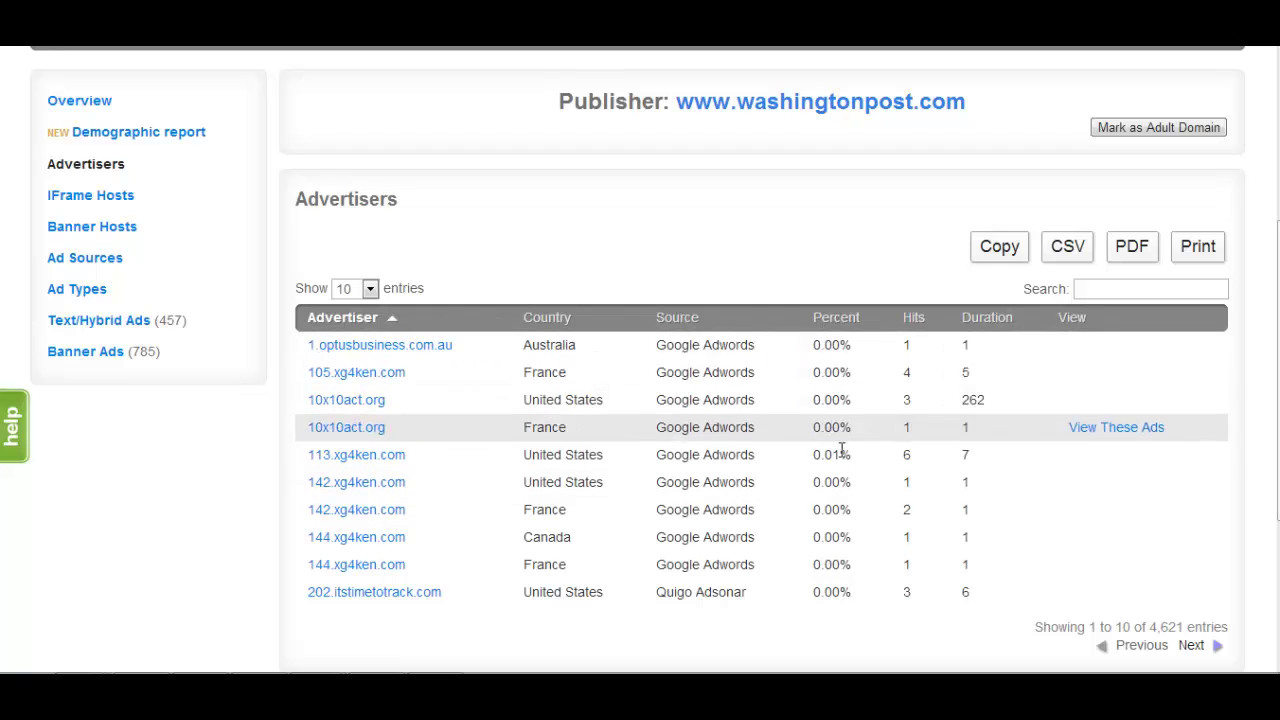
{"action": "left_click", "coordinate": [835, 322]}
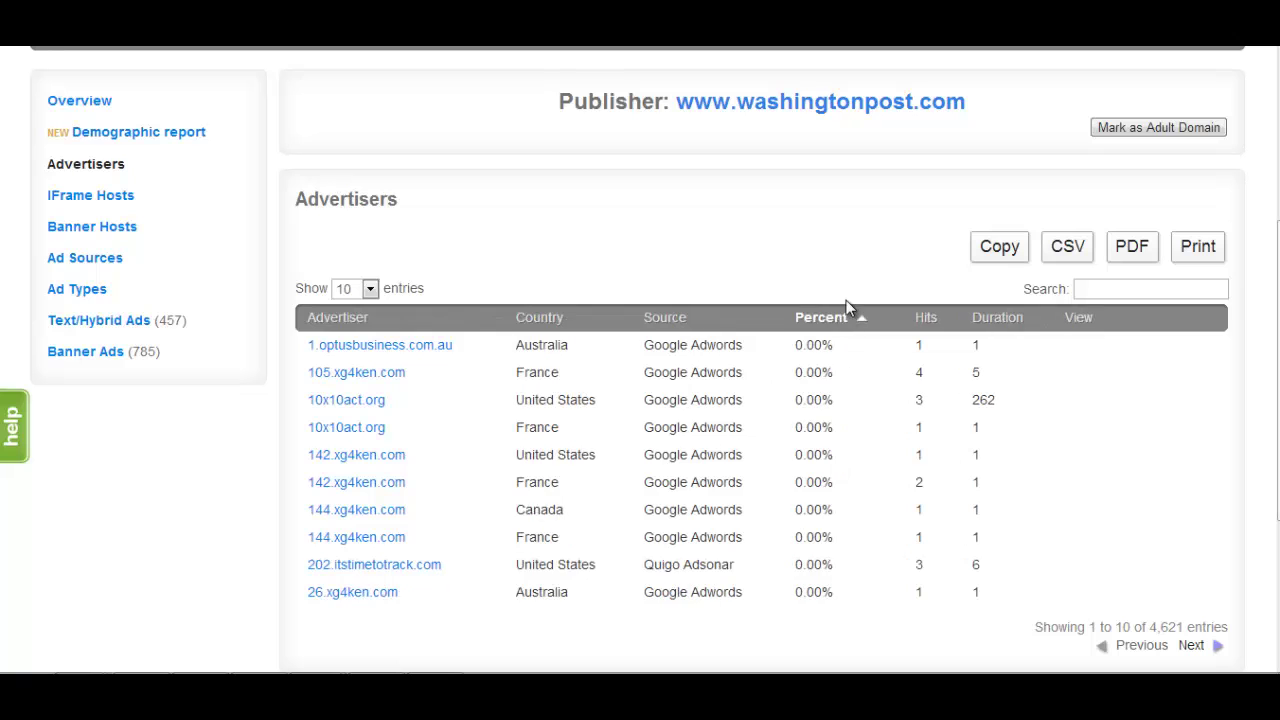
{"action": "left_click", "coordinate": [835, 322]}
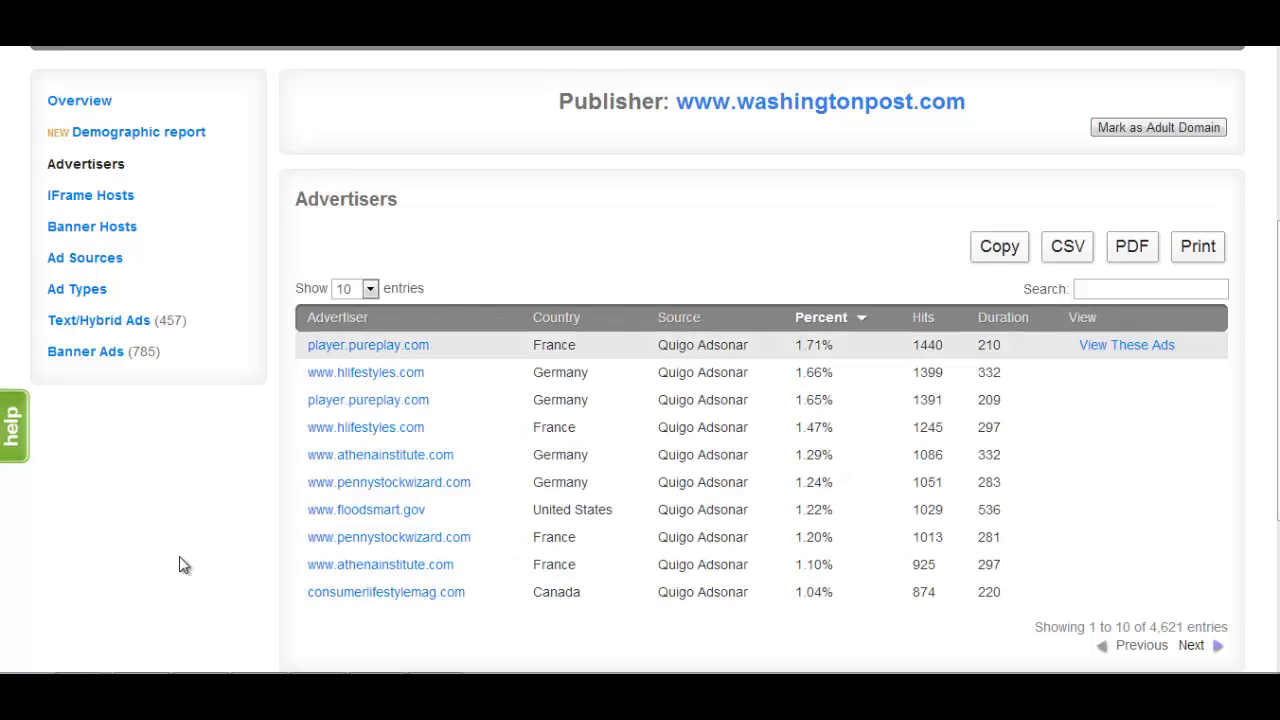
Step: Sort the advertisers list by source, trying both directions and ending in ascending order
{"action": "left_click", "coordinate": [672, 330]}
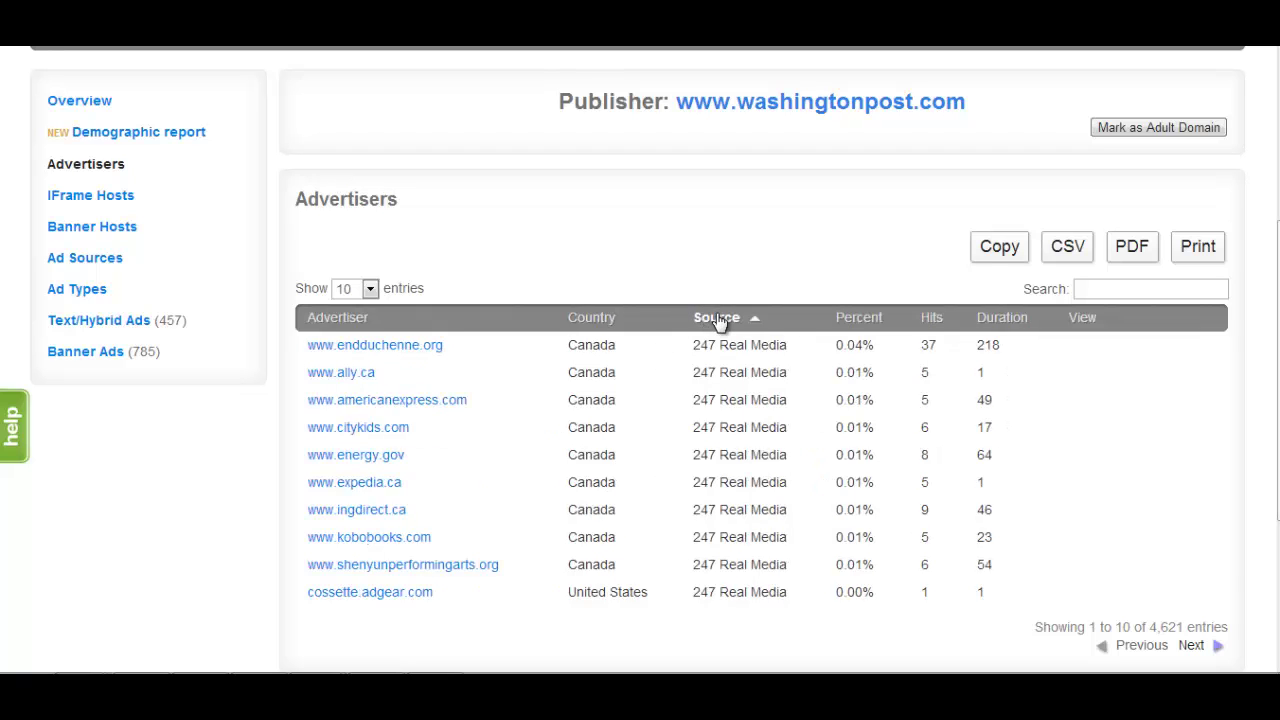
{"action": "left_click", "coordinate": [718, 320]}
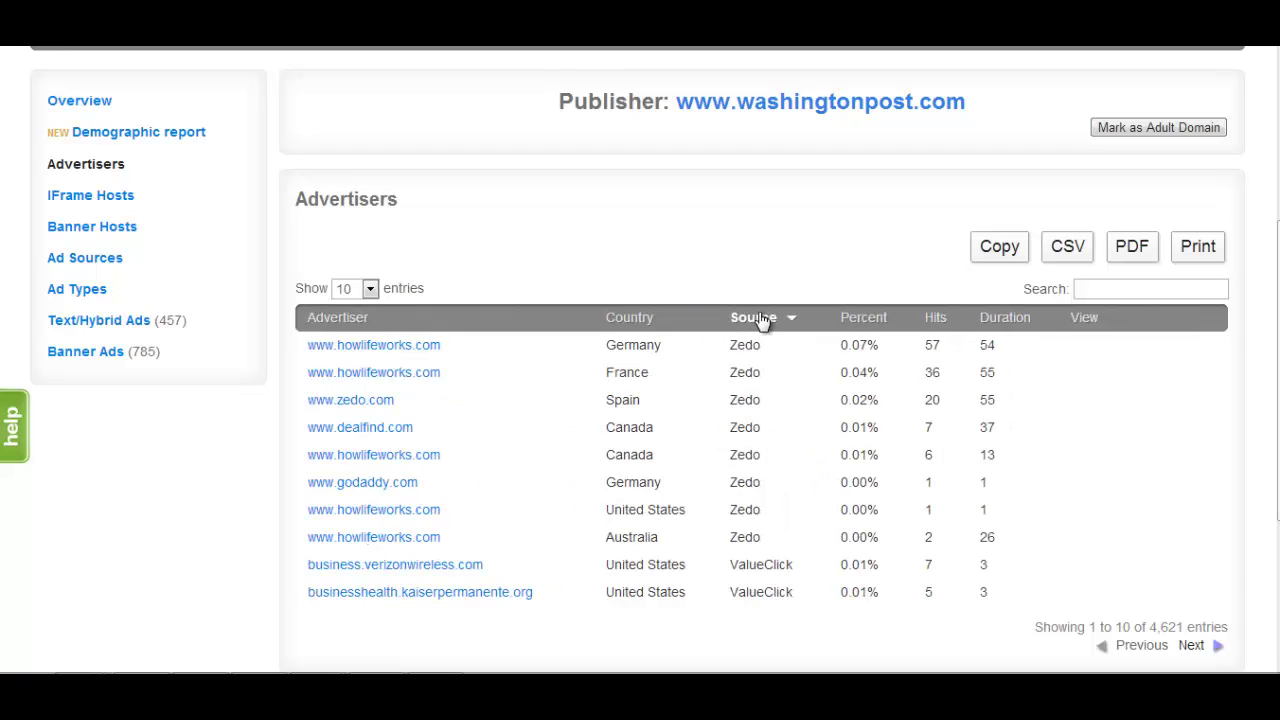
{"action": "left_click", "coordinate": [762, 320]}
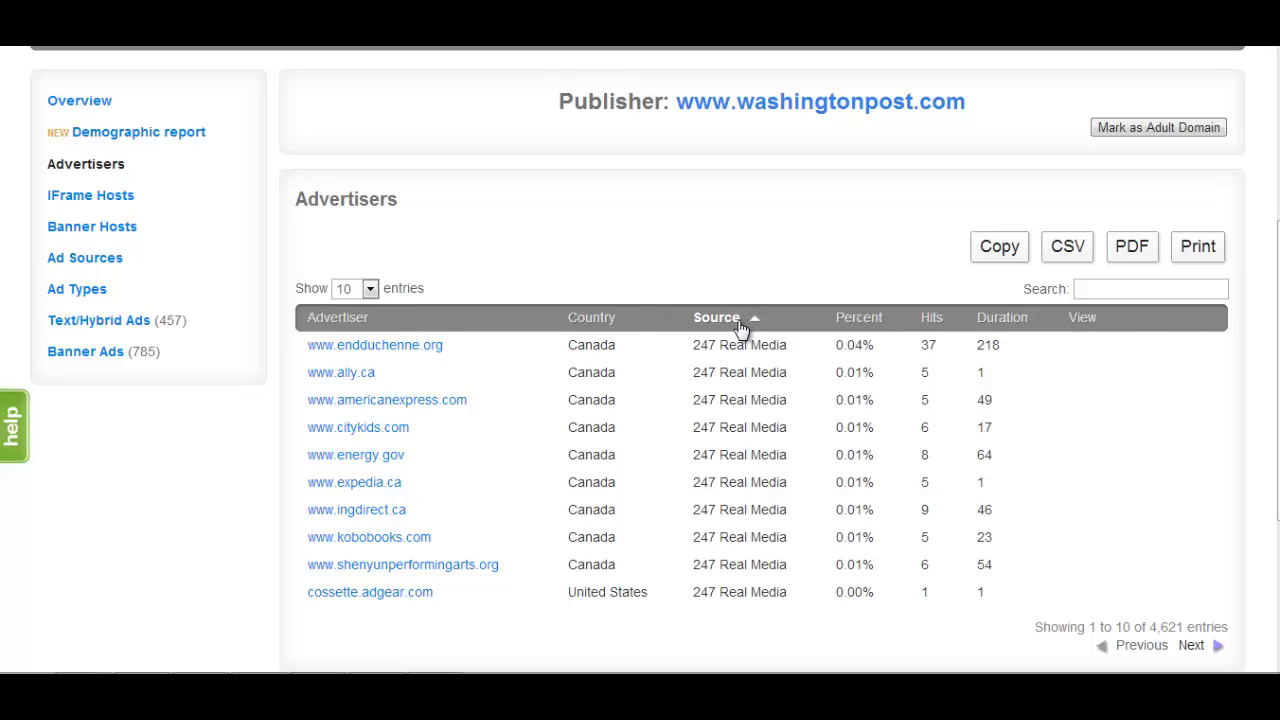
Step: View the publisher's IFrame hosts and banner hosts lists
{"action": "left_click", "coordinate": [131, 207]}
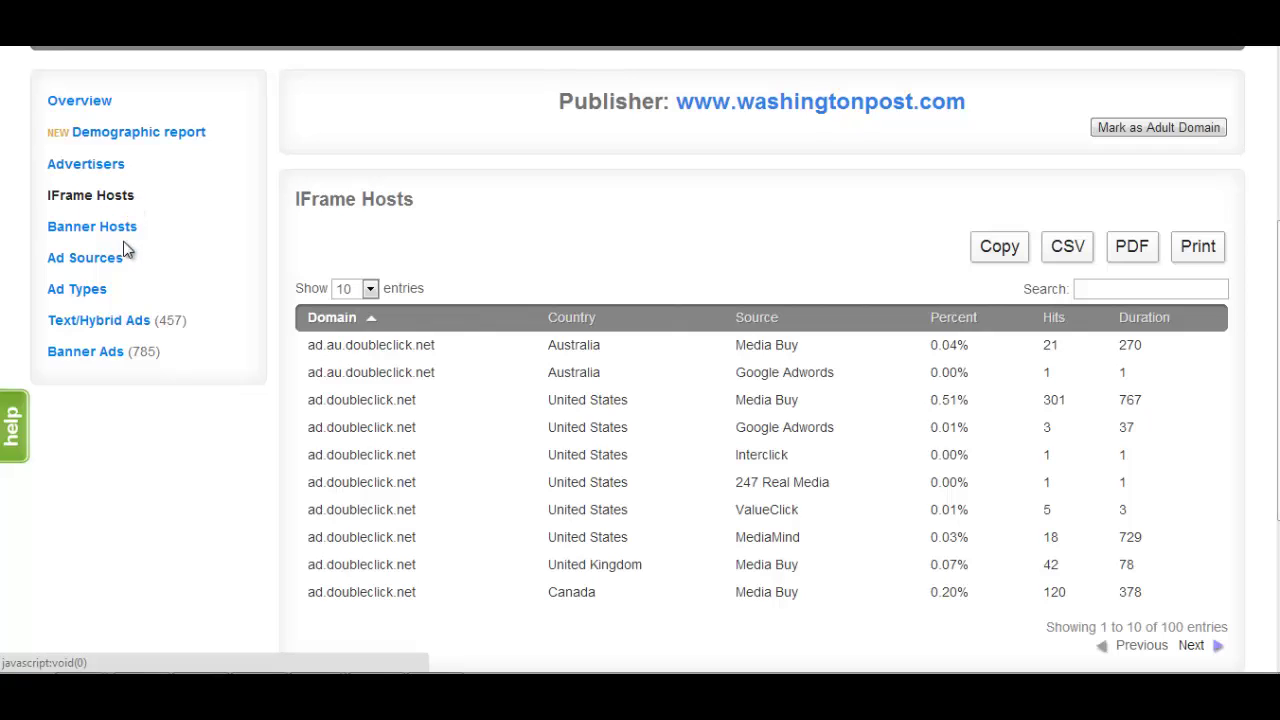
{"action": "left_click", "coordinate": [122, 232]}
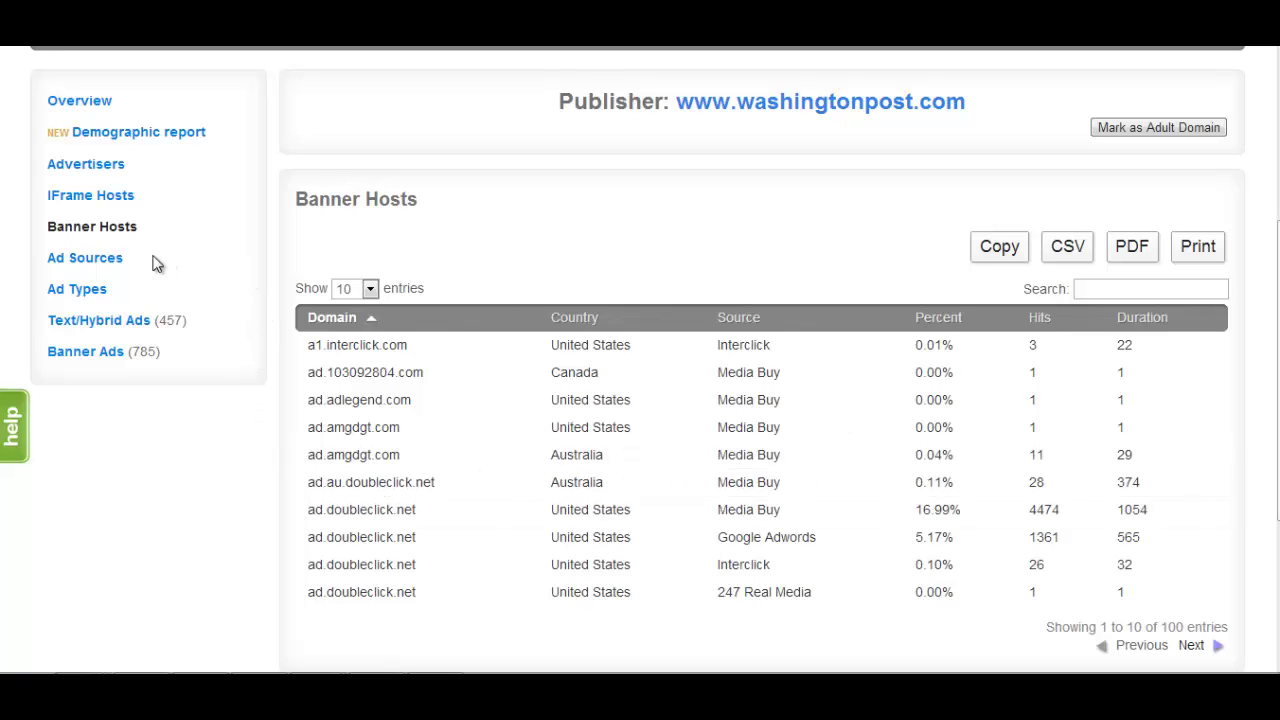
Step: Sort the publisher's ad sources by percent in descending order, and view the ad types breakdown
{"action": "left_click", "coordinate": [85, 258]}
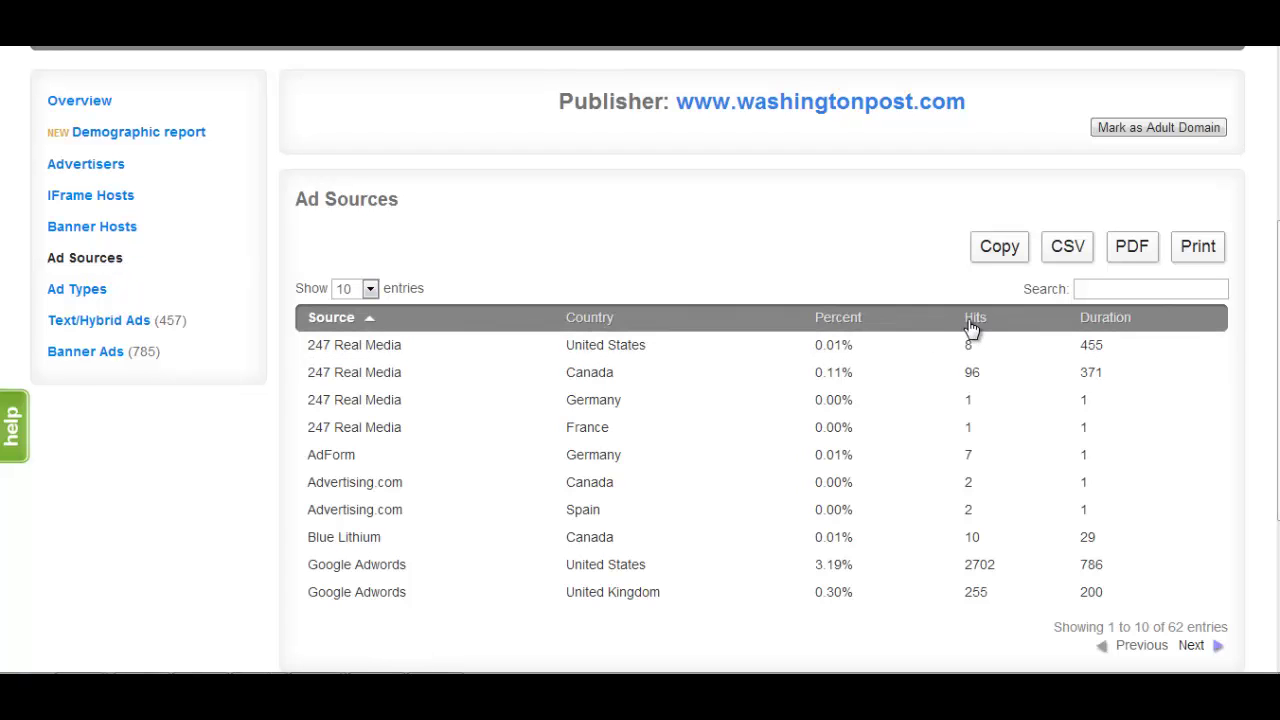
{"action": "left_click", "coordinate": [851, 331]}
{"action": "left_click", "coordinate": [855, 331]}
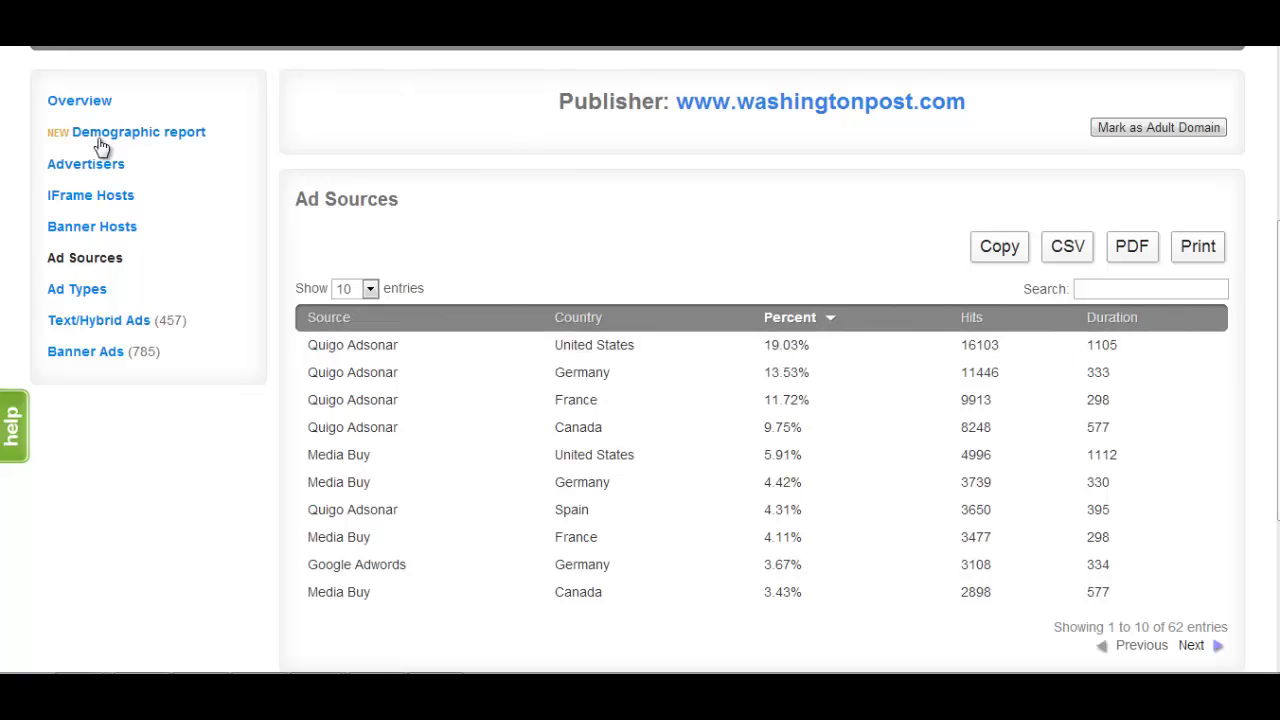
{"action": "left_click", "coordinate": [88, 290]}
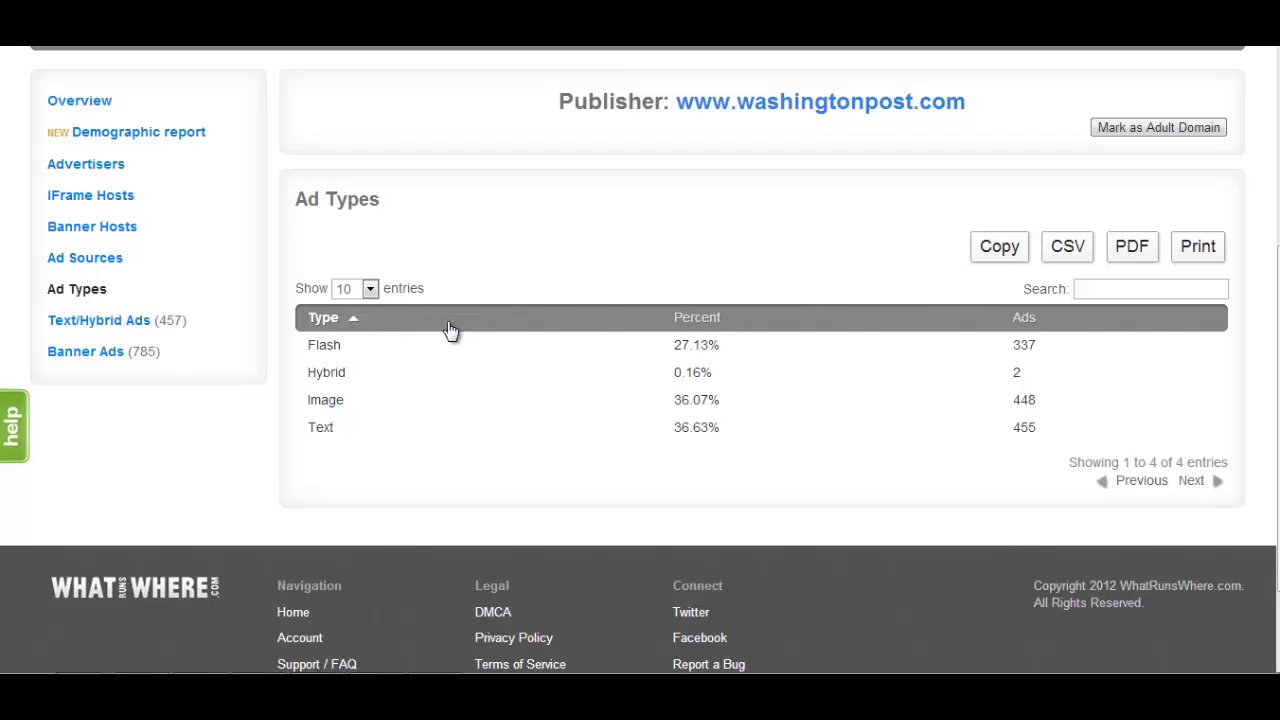
Step: Open the publisher's text and hybrid ads, and look through the available ad filter options, including countries and day ranges
{"action": "left_click", "coordinate": [118, 322]}
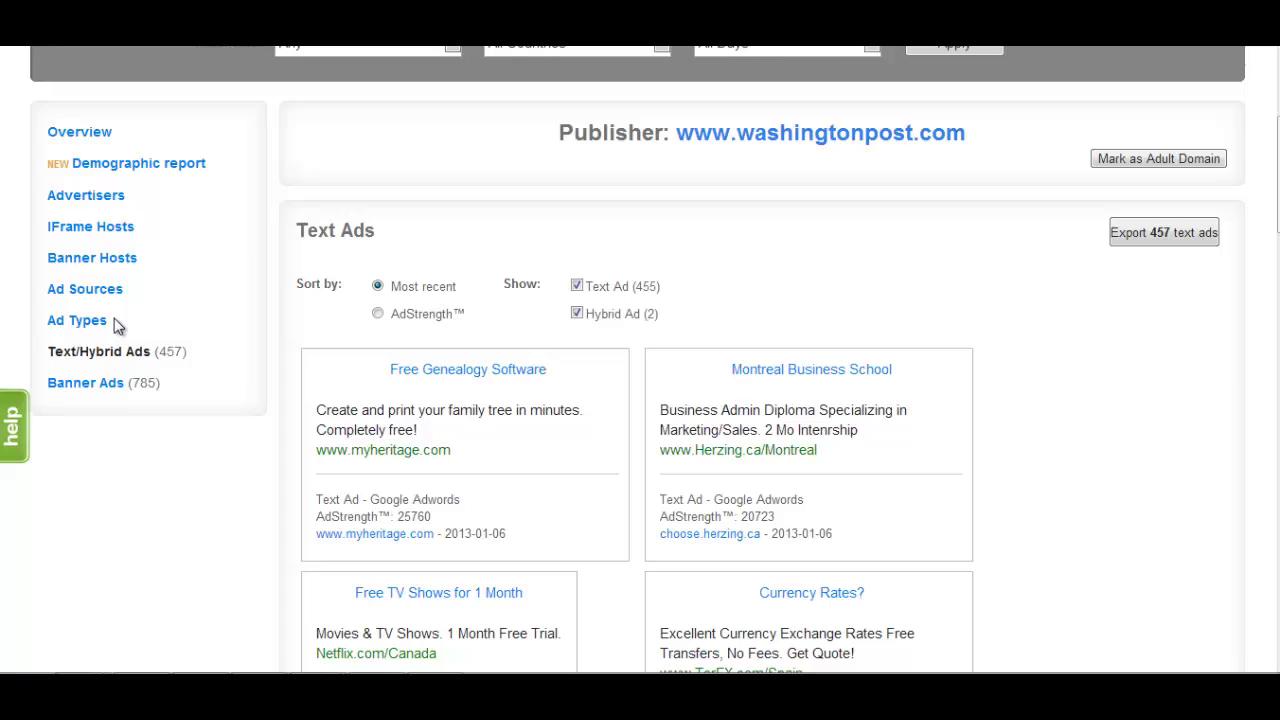
{"action": "scroll", "coordinate": [372, 230], "scroll_direction": "up", "scroll_amount": 1}
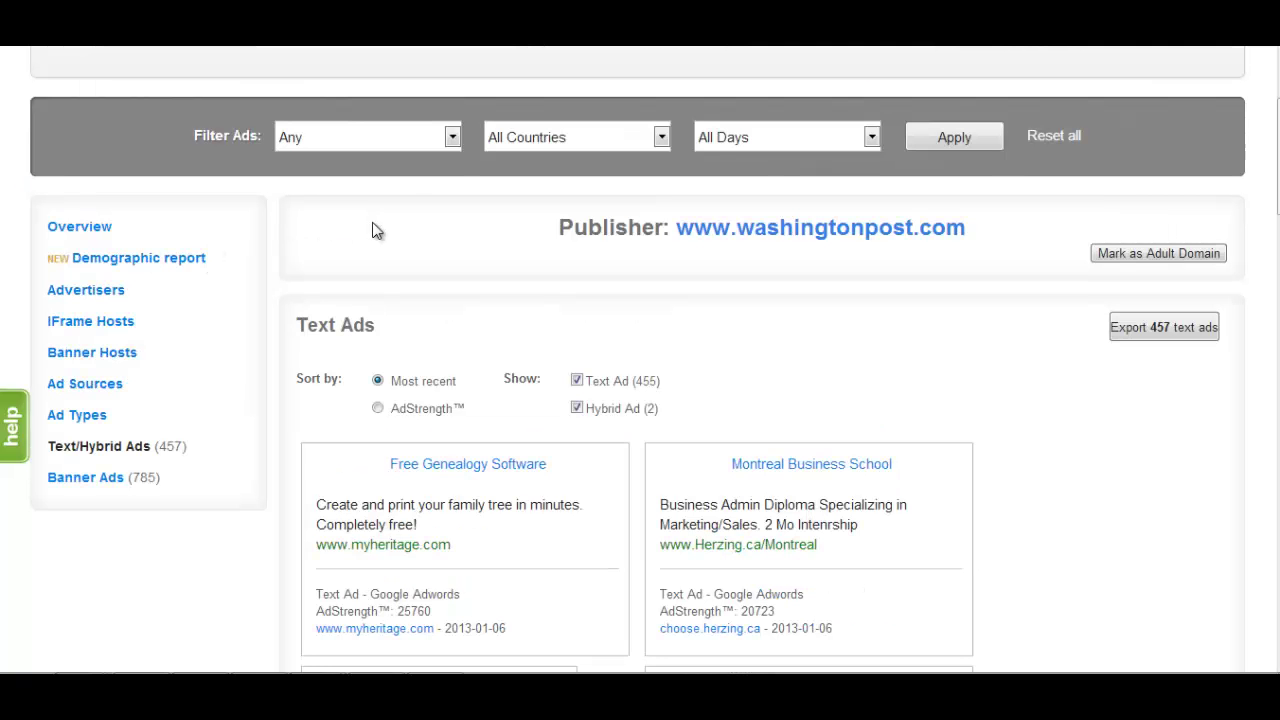
{"action": "left_click", "coordinate": [452, 137]}
{"action": "left_click", "coordinate": [452, 134]}
{"action": "left_click", "coordinate": [661, 137]}
{"action": "left_click", "coordinate": [664, 138]}
{"action": "left_click", "coordinate": [870, 137]}
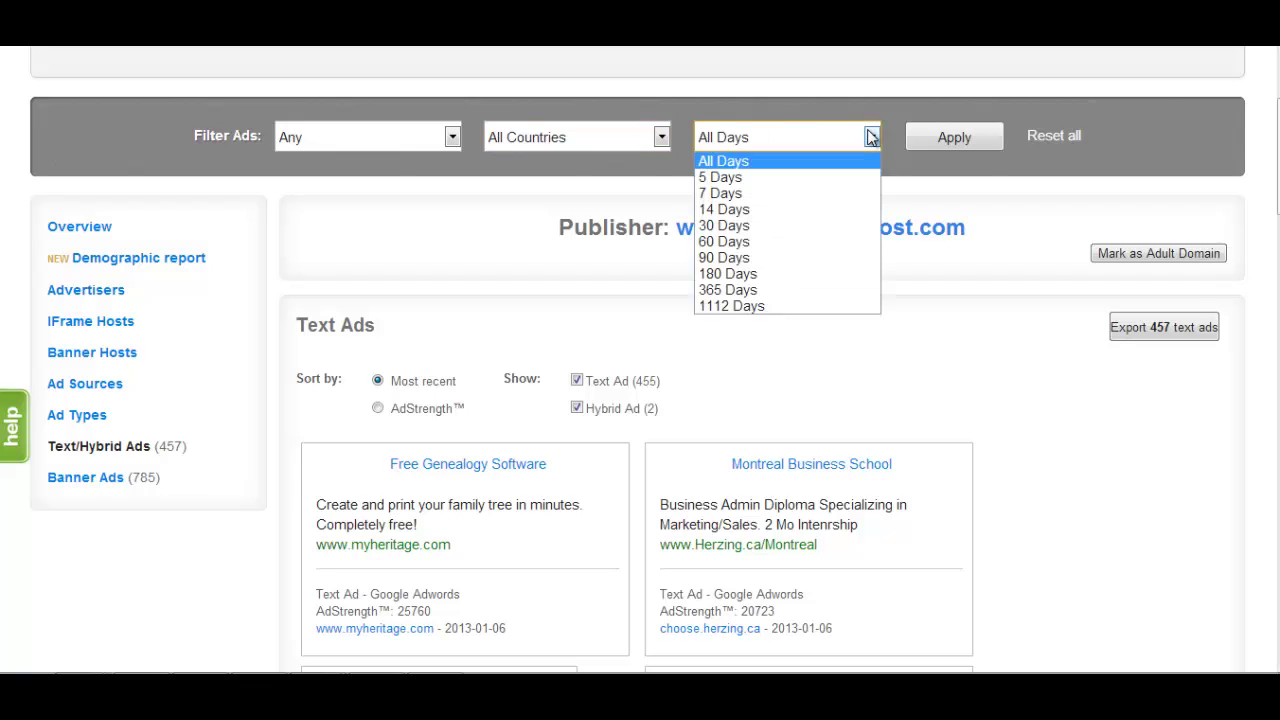
{"action": "left_click", "coordinate": [870, 137]}
Step: Sort the text ads by AdStrength and show 100 ads per page
{"action": "left_click", "coordinate": [378, 408]}
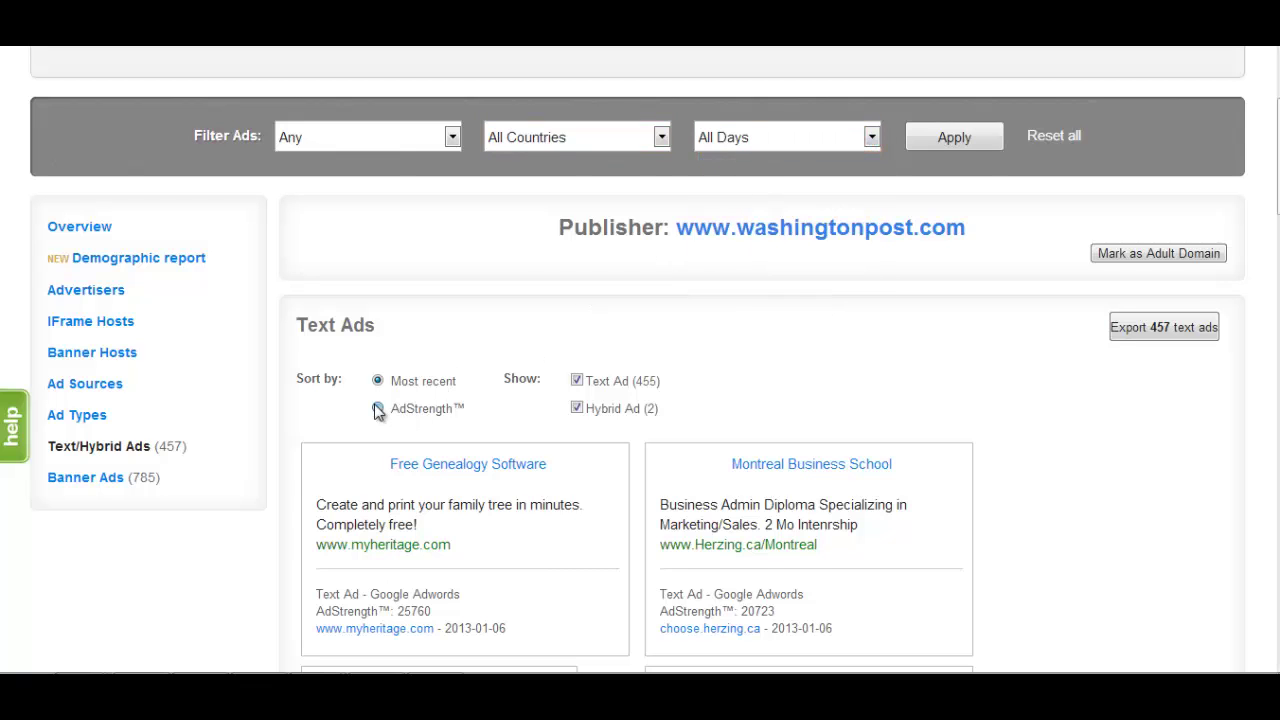
{"action": "scroll", "coordinate": [505, 370], "scroll_direction": "down", "scroll_amount": 1}
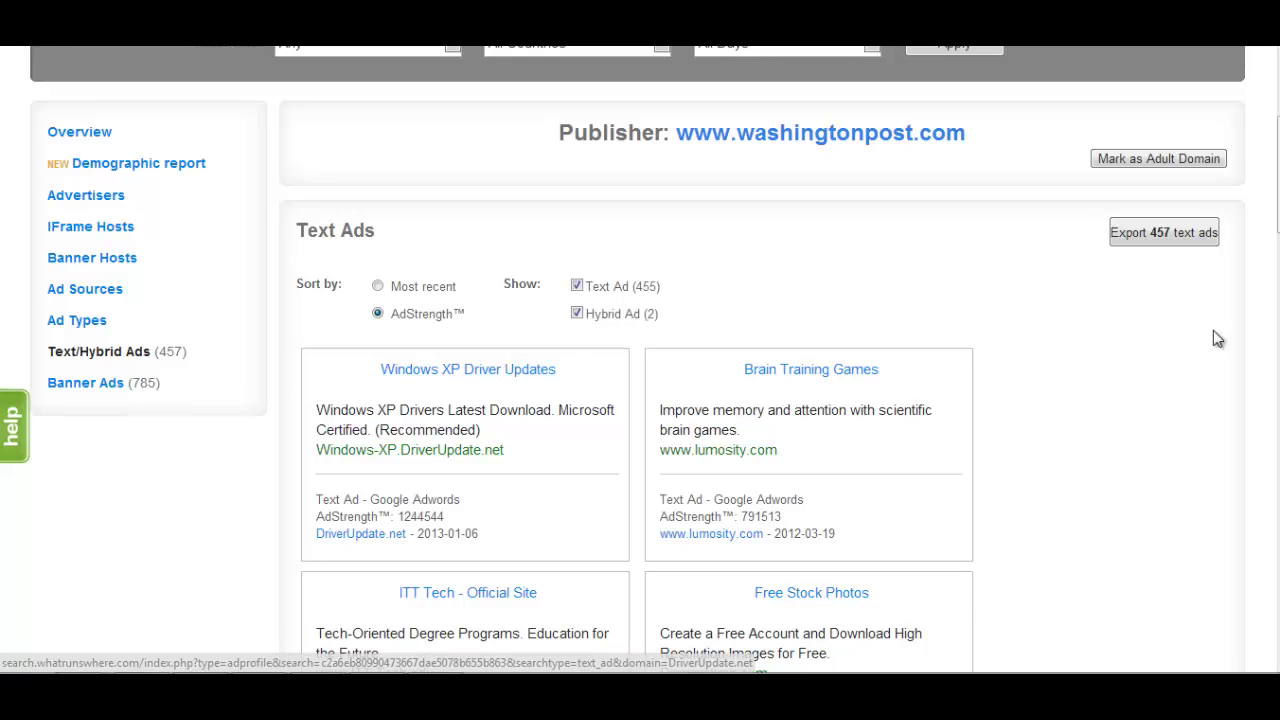
{"action": "scroll", "coordinate": [1240, 360], "scroll_direction": "down", "scroll_amount": 5}
{"action": "scroll", "coordinate": [1146, 462], "scroll_direction": "down", "scroll_amount": 15}
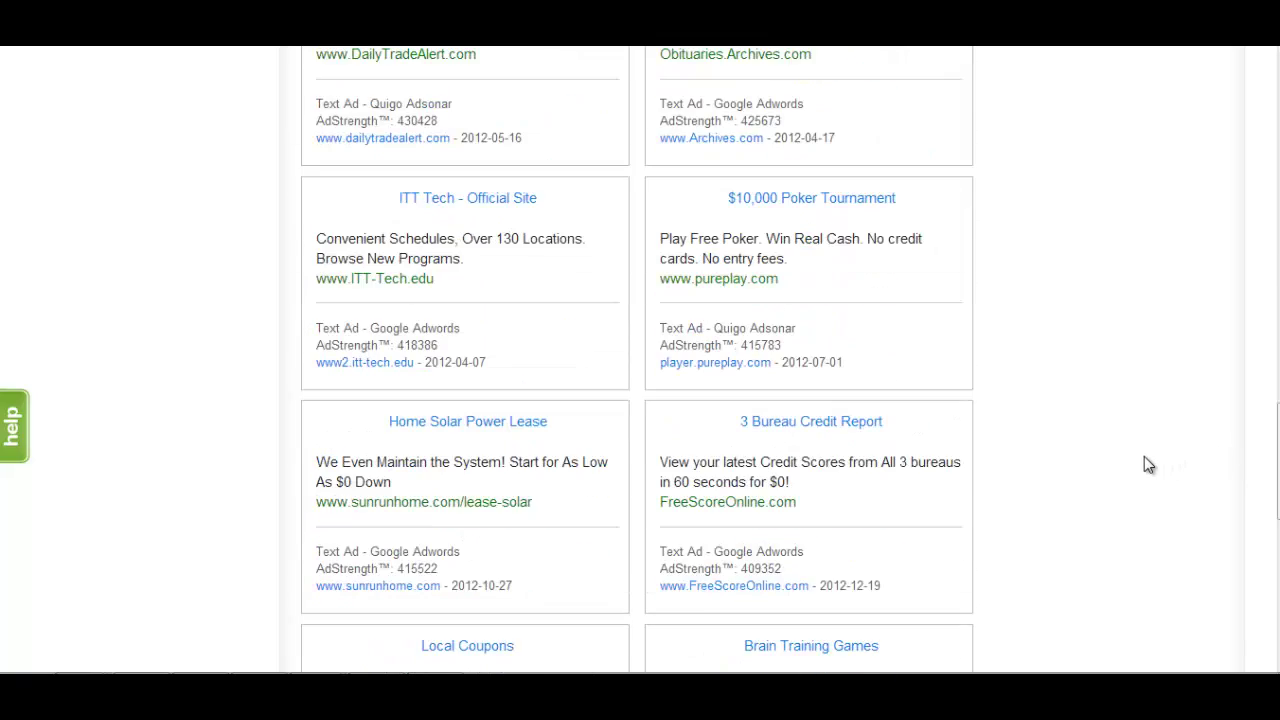
{"action": "left_click", "coordinate": [1180, 513]}
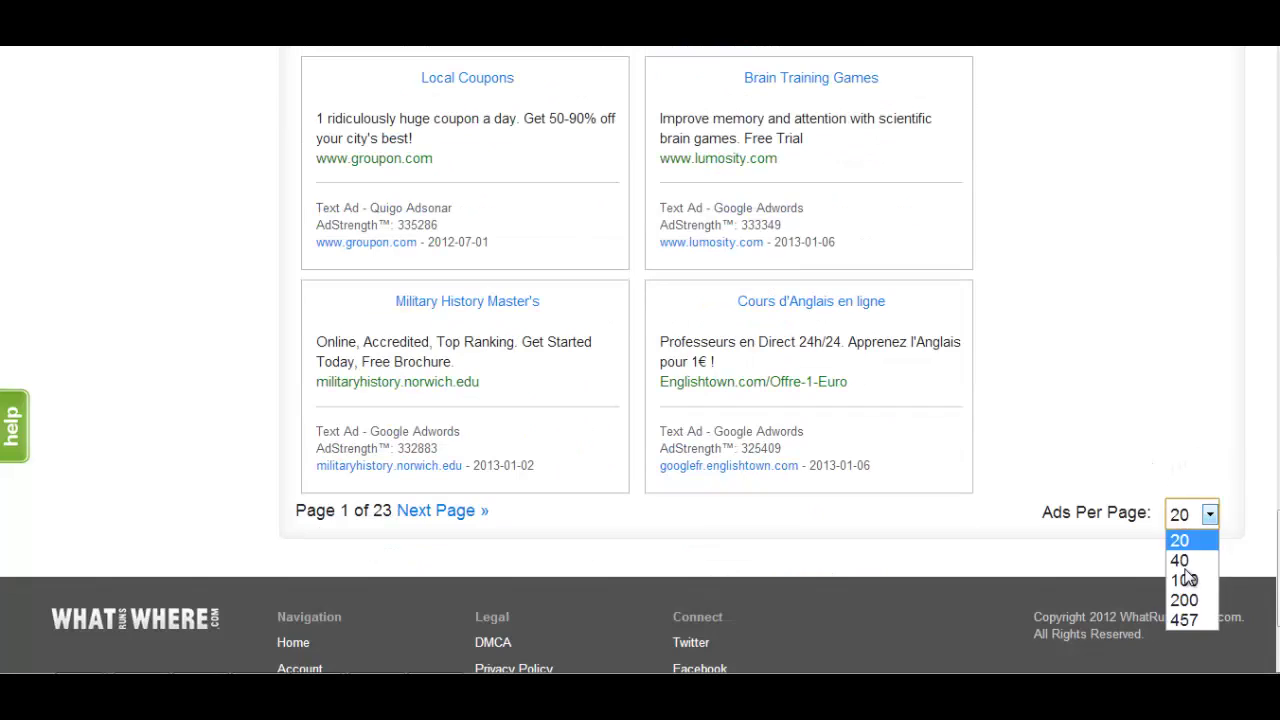
{"action": "left_click", "coordinate": [1185, 578]}
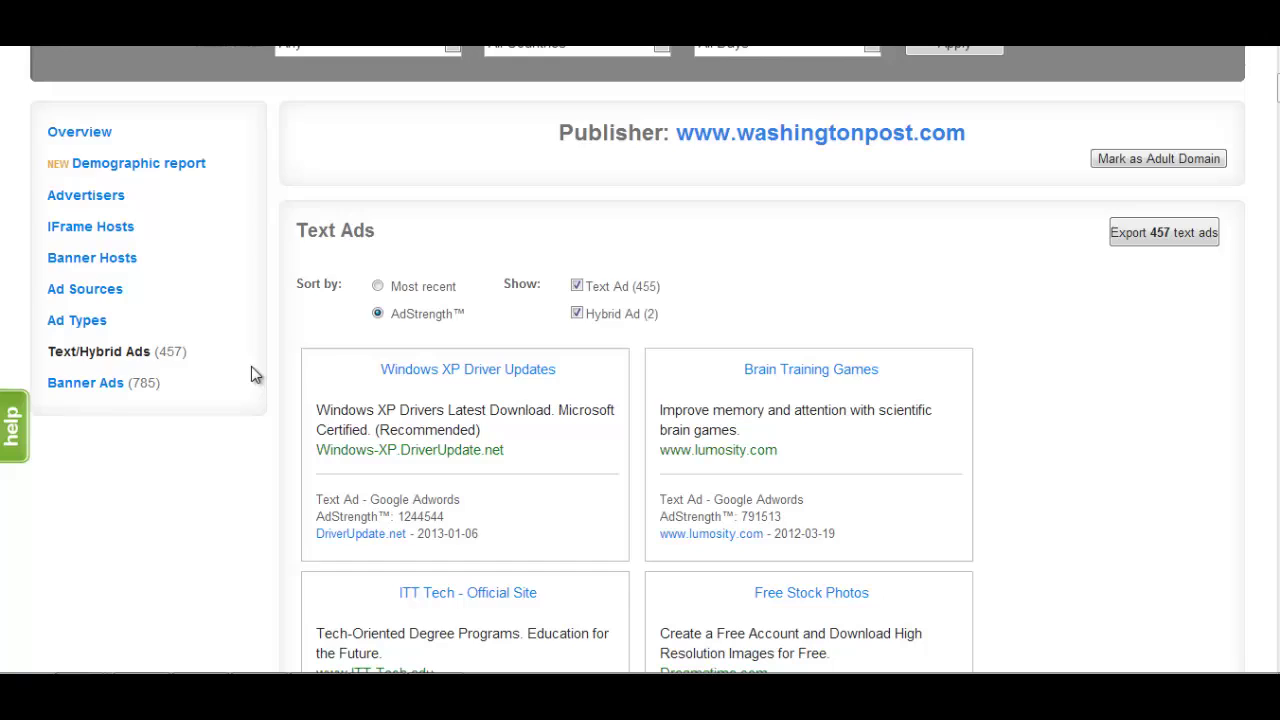
Step: Open the publisher's banner ads and exclude the 468x60 Small Leaderboard and 728x90 Leaderboard sizes
{"action": "scroll", "coordinate": [294, 451], "scroll_direction": "up", "scroll_amount": 3}
{"action": "scroll", "coordinate": [290, 450], "scroll_direction": "down", "scroll_amount": 1}
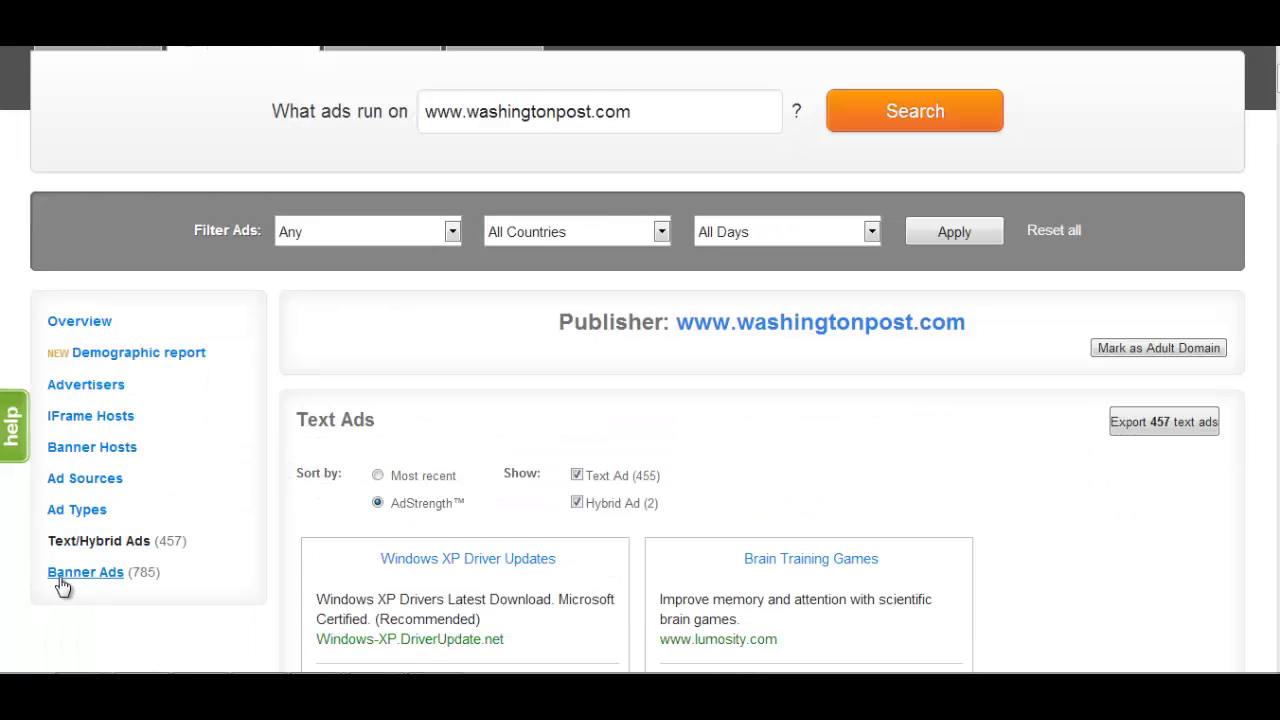
{"action": "left_click", "coordinate": [64, 585]}
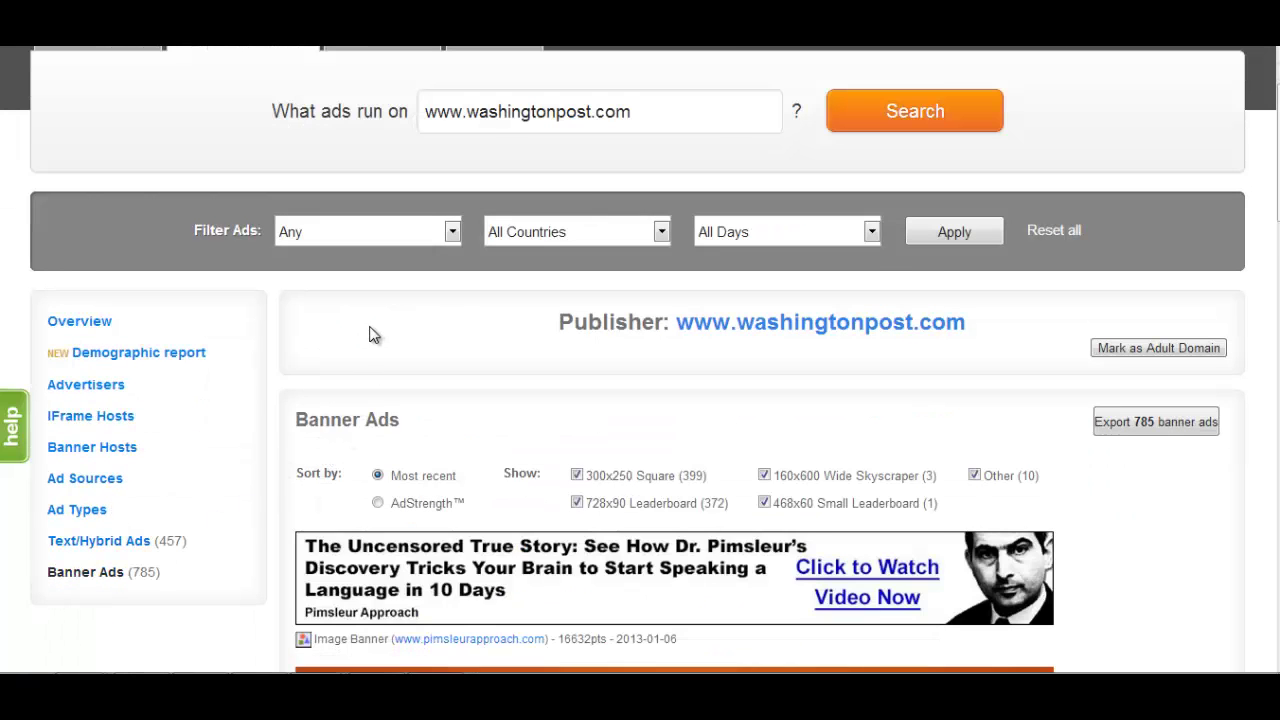
{"action": "scroll", "coordinate": [370, 335], "scroll_direction": "down", "scroll_amount": 1}
{"action": "scroll", "coordinate": [337, 264], "scroll_direction": "down", "scroll_amount": 1}
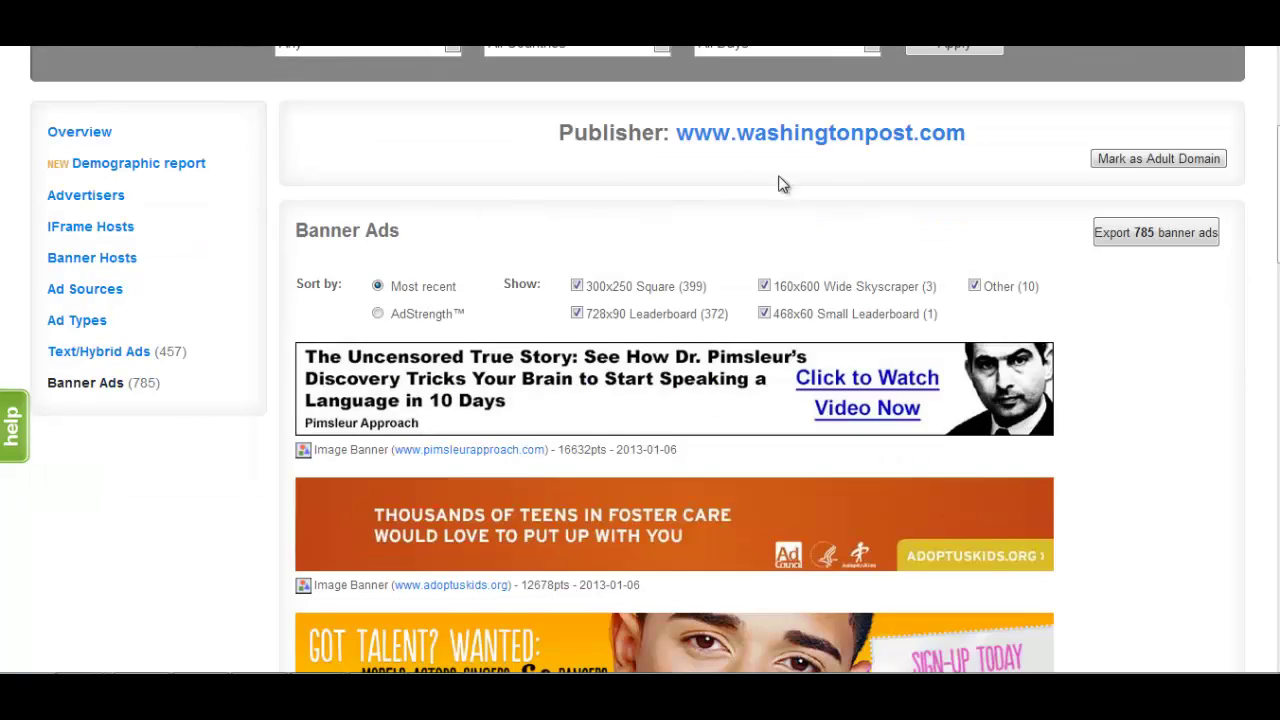
{"action": "left_click", "coordinate": [764, 314]}
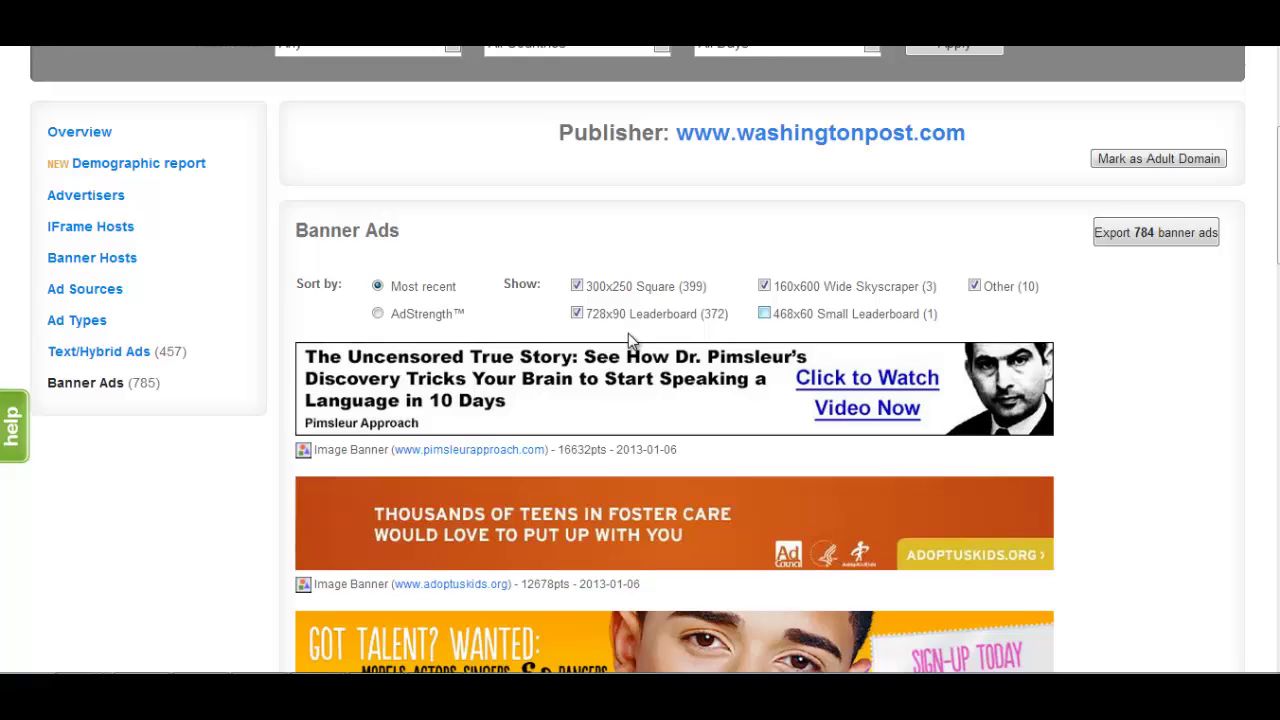
{"action": "left_click", "coordinate": [577, 314]}
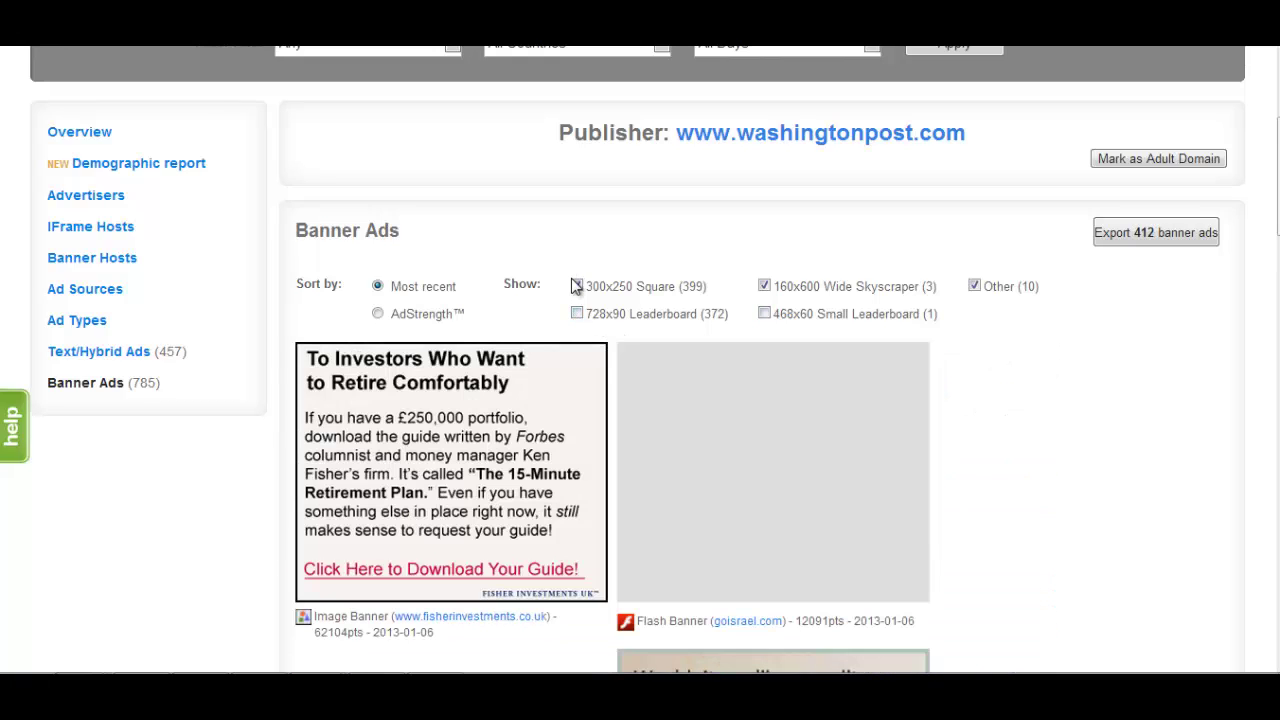